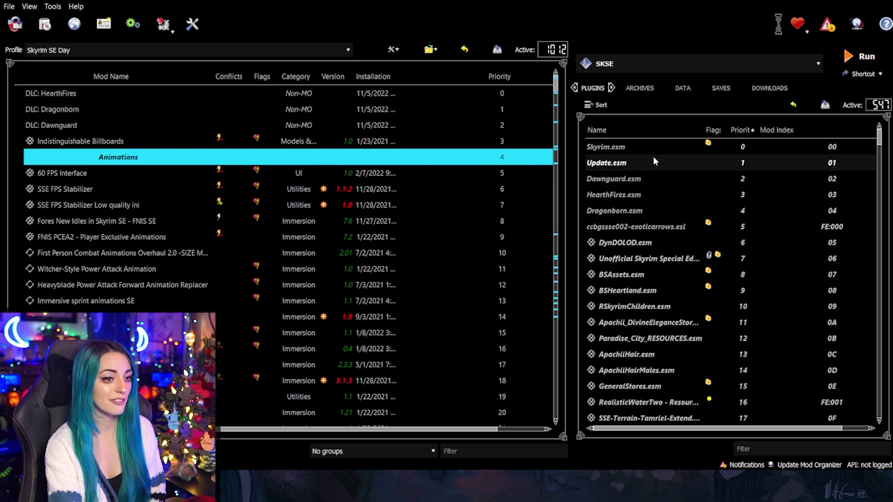
# Examine the master files at the start of the plugin load order, from Skyrim.esm through the mod .esm files.
pyautogui.scroll(-3, 684, 241)
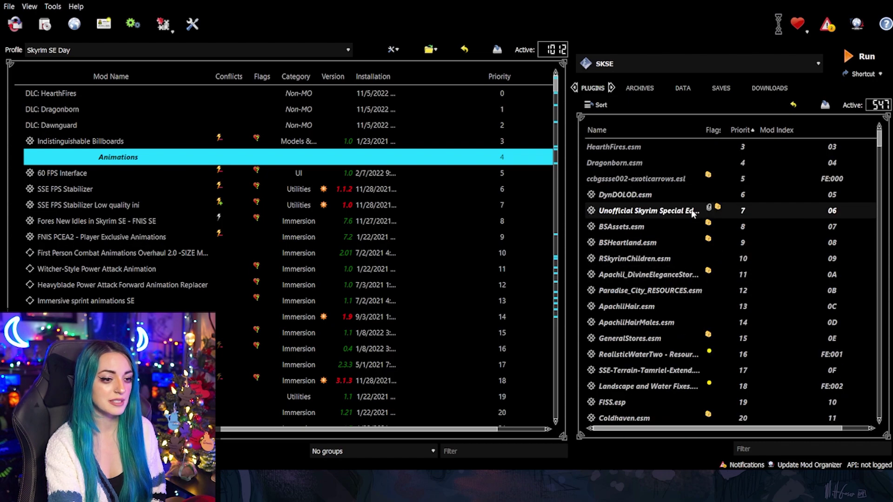
pyautogui.scroll(3, 723, 232)
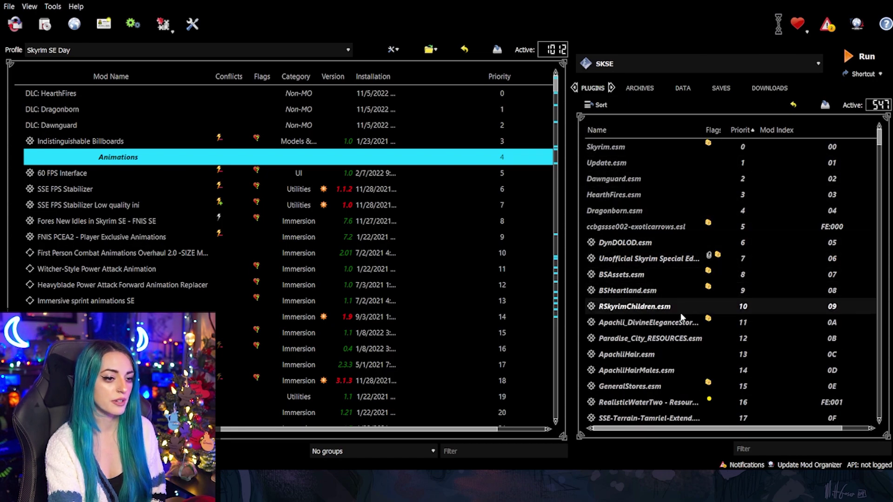
pyautogui.scroll(-2, 681, 300)
pyautogui.scroll(1, 686, 298)
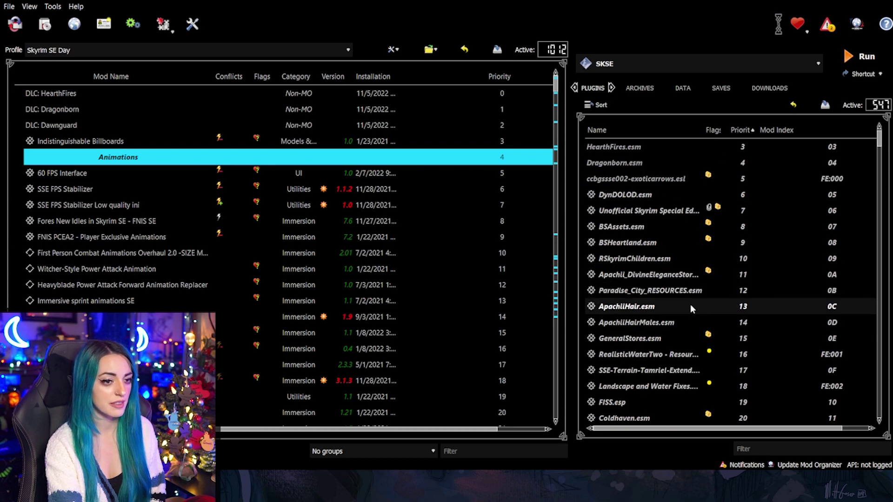
pyautogui.scroll(-1, 690, 309)
pyautogui.scroll(2, 695, 321)
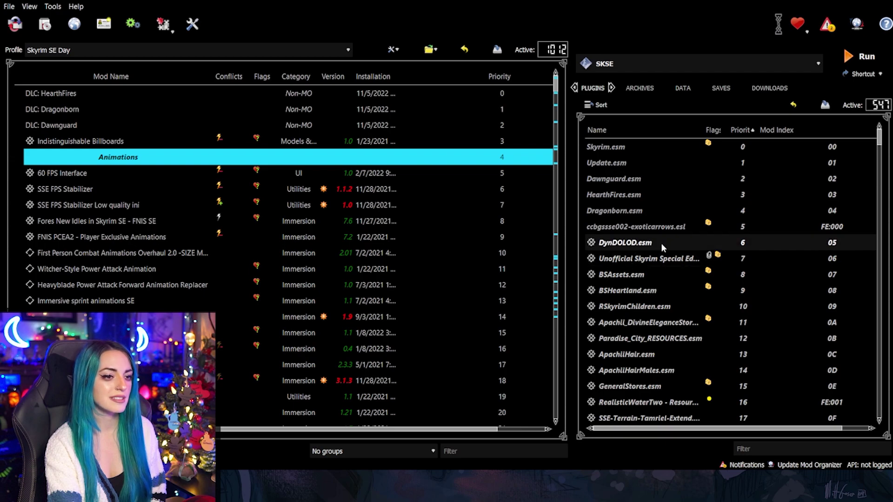
pyautogui.scroll(-2, 641, 200)
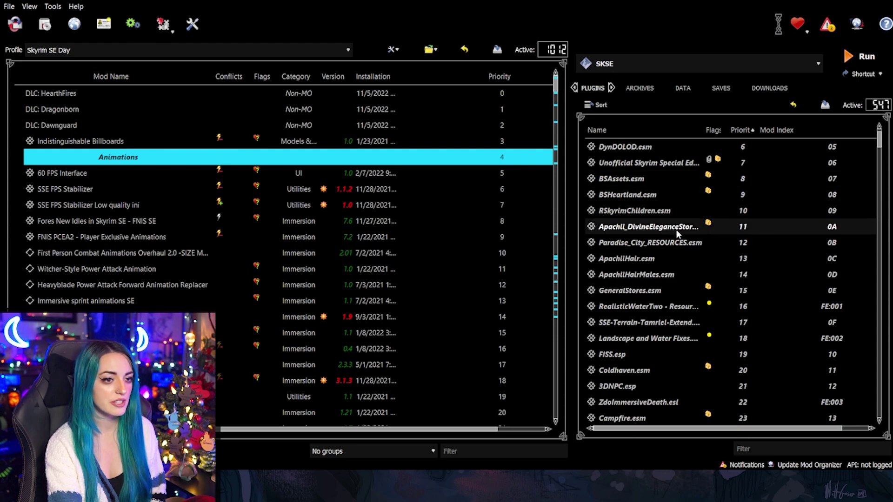
pyautogui.scroll(-1, 678, 234)
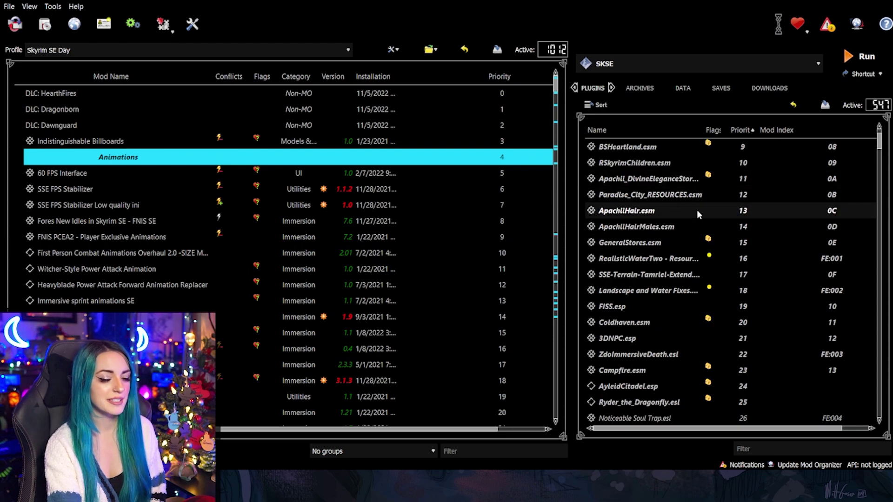
pyautogui.scroll(-1, 704, 221)
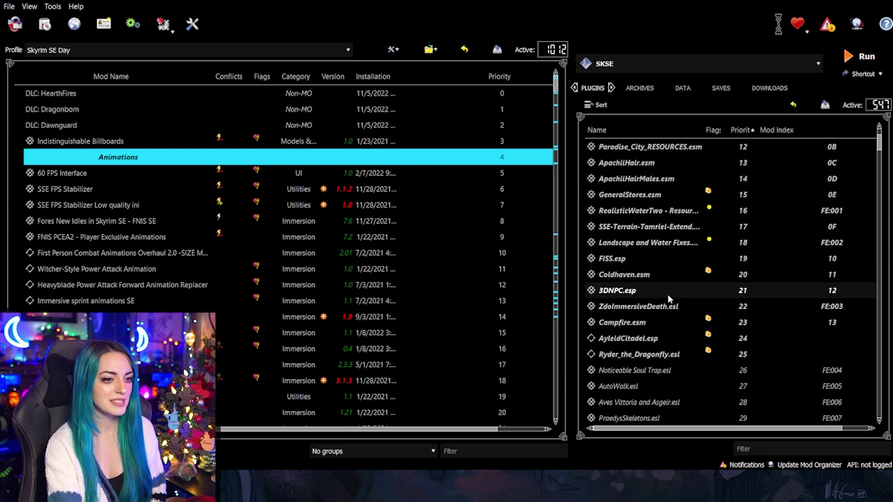
pyautogui.scroll(4, 667, 294)
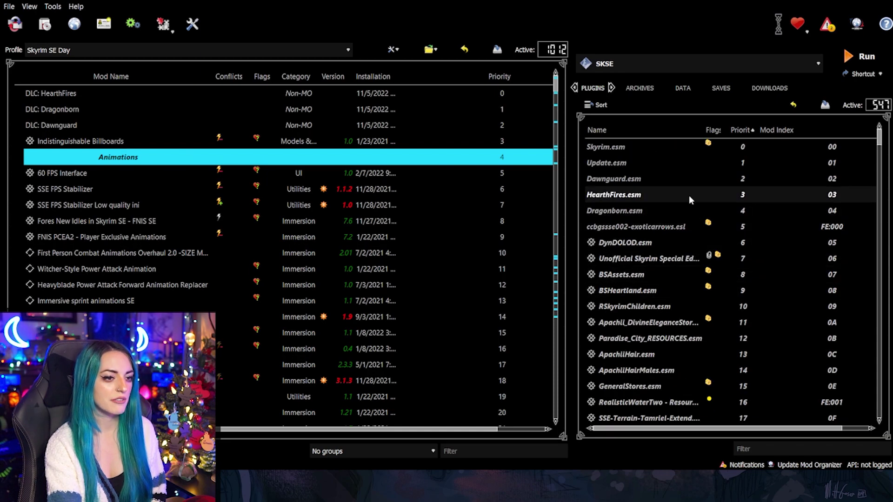
pyautogui.scroll(-2, 687, 203)
pyautogui.scroll(2, 690, 206)
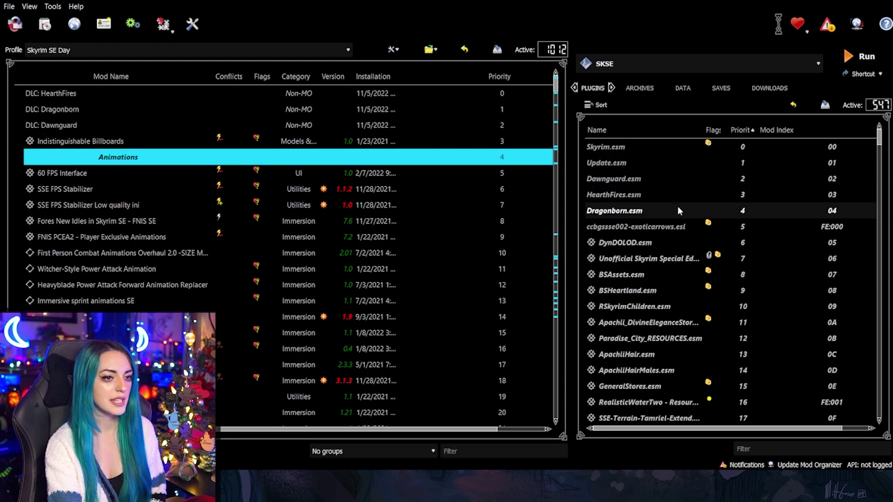
pyautogui.scroll(-2, 673, 265)
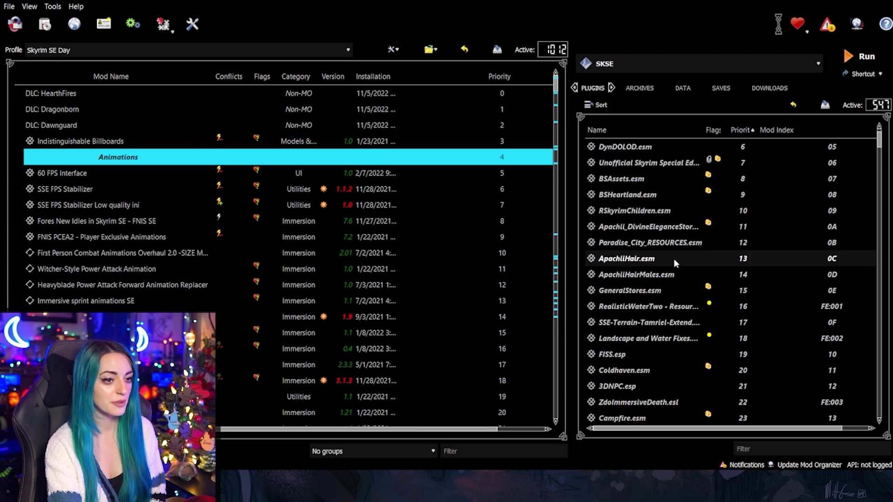
# Examine how the plugin load order moves from master files to the .esl plugins and the regular .esp plugins.
pyautogui.scroll(-4, 679, 242)
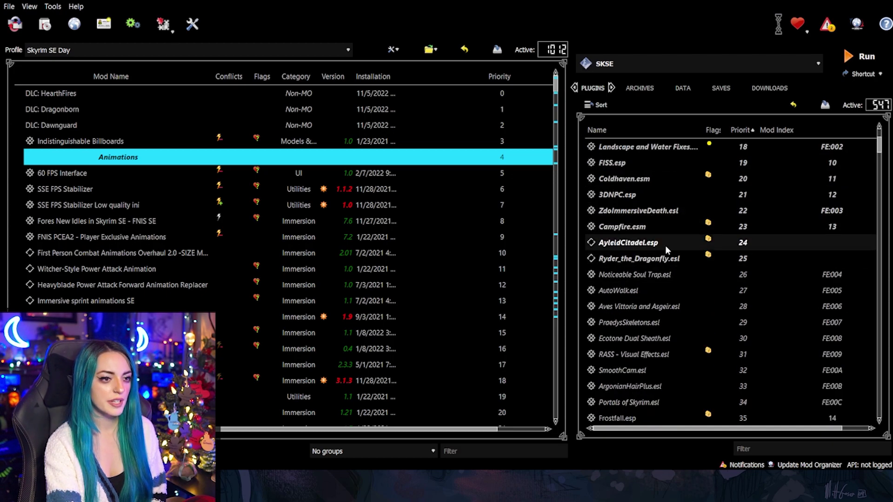
pyautogui.scroll(-5, 674, 247)
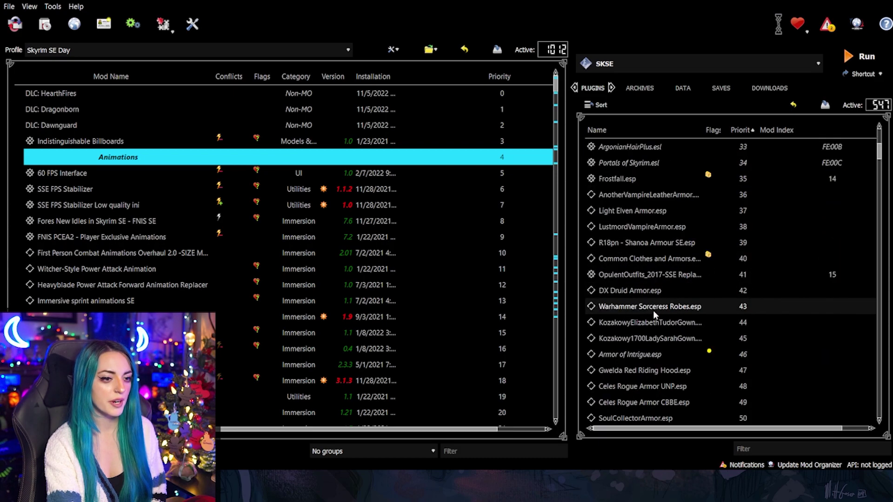
pyautogui.scroll(-3, 648, 370)
pyautogui.scroll(-1, 658, 386)
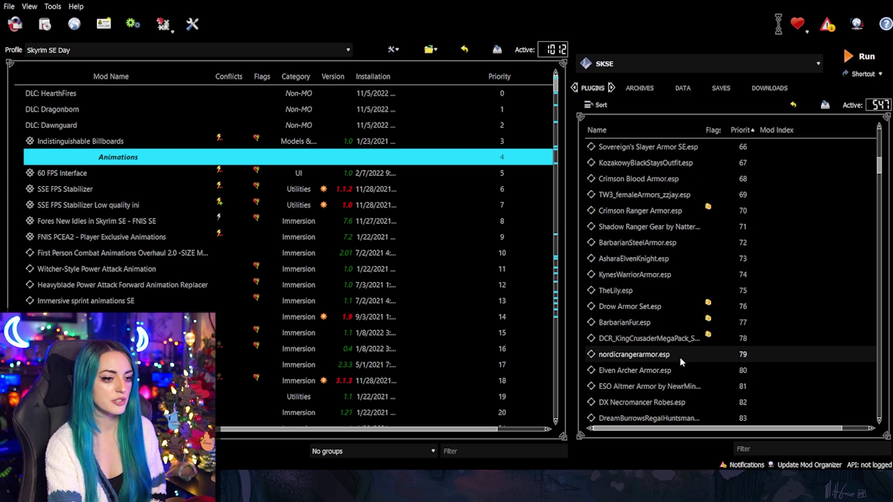
pyautogui.scroll(7, 693, 344)
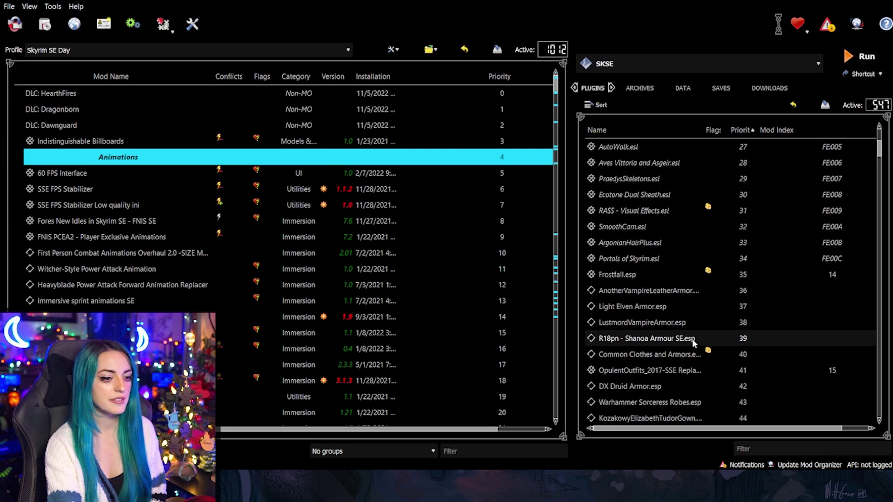
pyautogui.scroll(1, 688, 334)
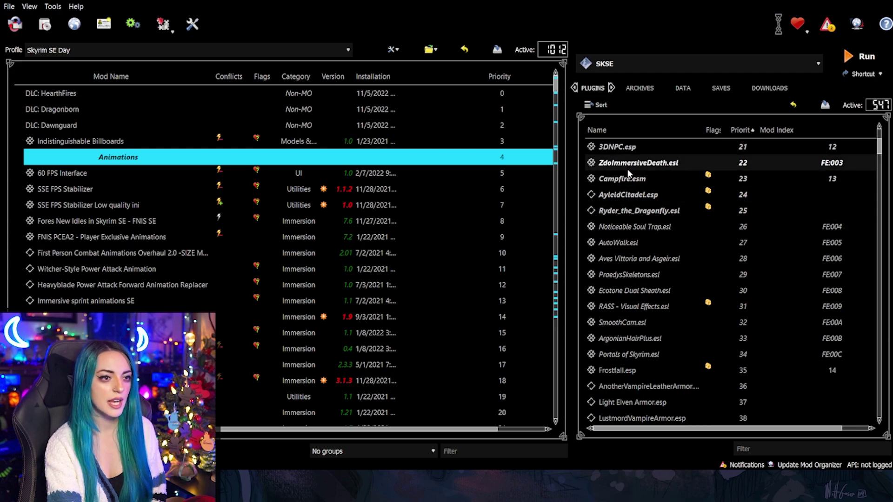
pyautogui.scroll(1, 694, 225)
pyautogui.scroll(-1, 696, 219)
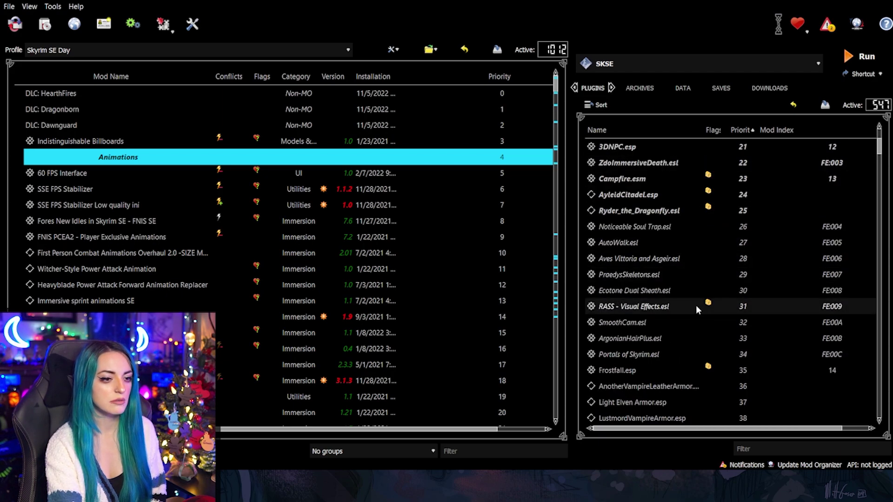
pyautogui.scroll(-1, 691, 307)
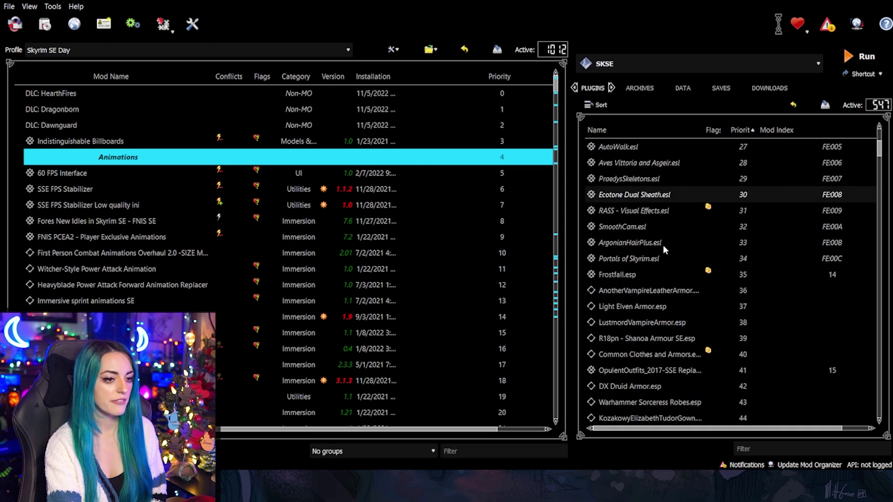
# Select Frostfall.esp in the plugin load order and filter the mod list by "frost".
pyautogui.click(663, 275)
pyautogui.click(500, 450)
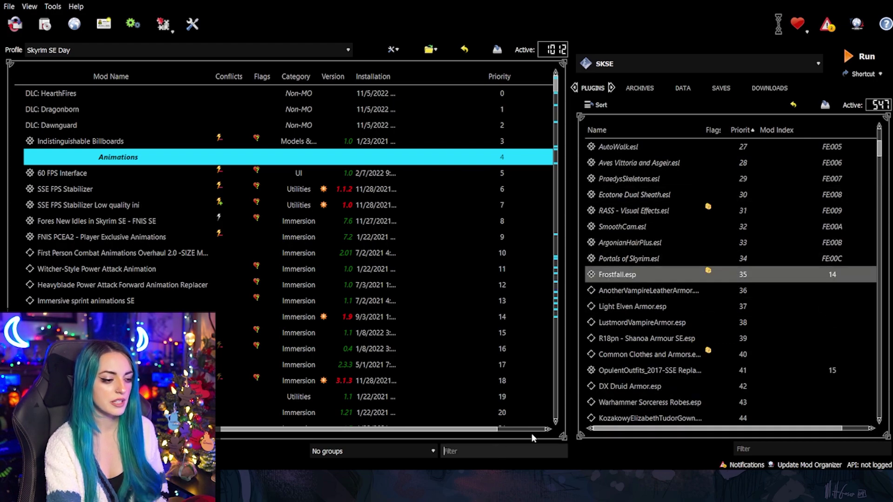
pyautogui.write('fros')
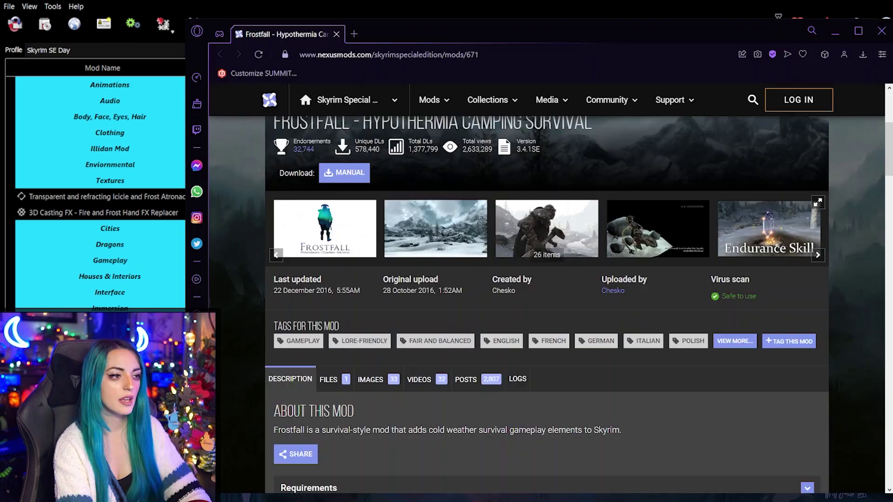
# Read the Frostfall description on its Nexus Mods page, covering its requirements and quick links.
pyautogui.scroll(-10, 547, 302)
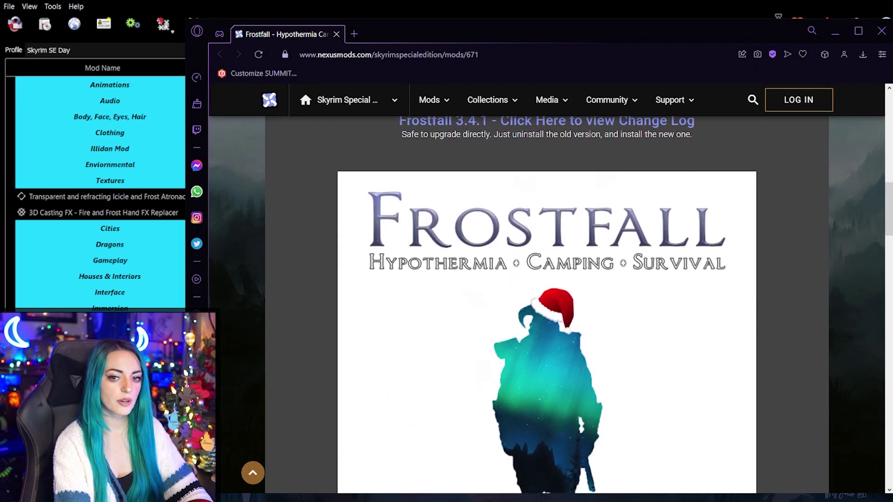
pyautogui.scroll(-12, 547, 302)
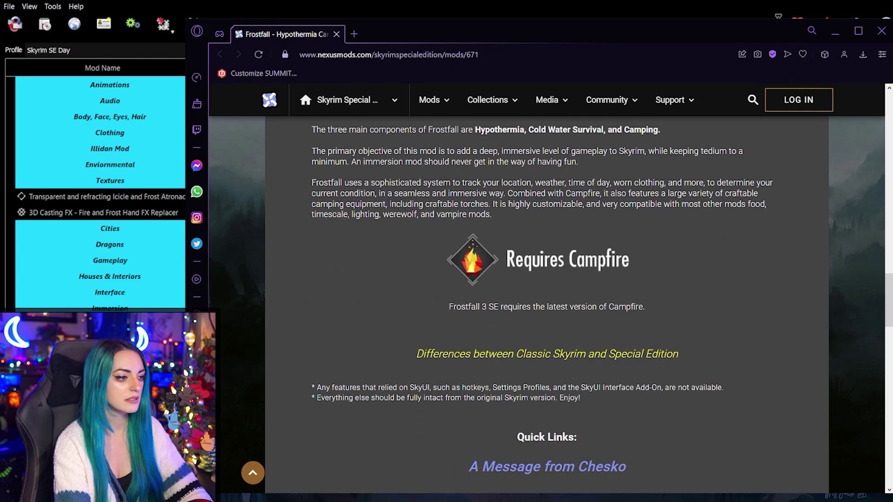
pyautogui.scroll(1, 546, 303)
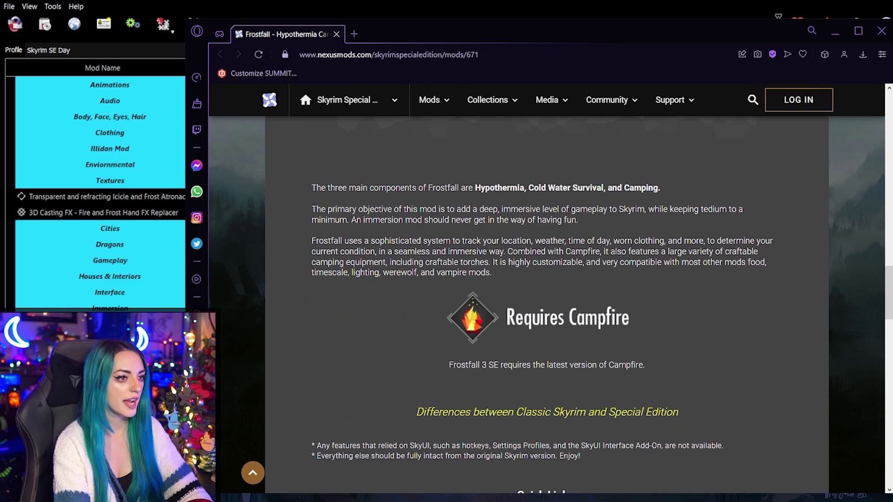
pyautogui.scroll(-7, 546, 302)
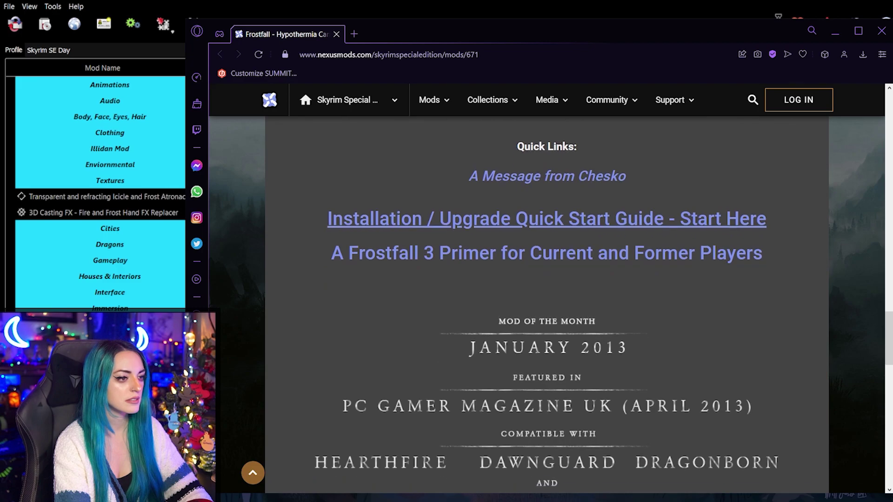
# Open Frostfall's Installation / Upgrade Quick Start Guide and read the Load Order advice on placing Frostfall.esp.
pyautogui.click(598, 219)
pyautogui.scroll(-1, 599, 190)
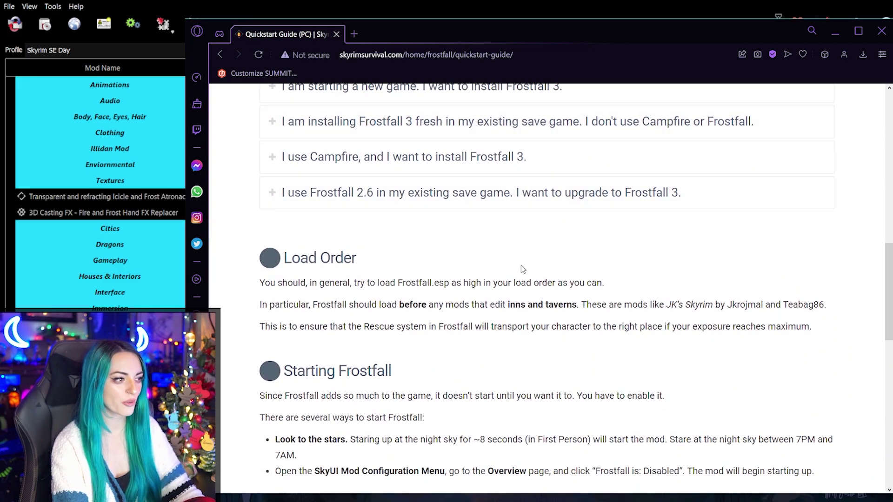
pyautogui.moveTo(291, 257); pyautogui.dragTo(380, 281)
pyautogui.click(376, 293)
pyautogui.moveTo(299, 282); pyautogui.dragTo(591, 284)
pyautogui.click(596, 292)
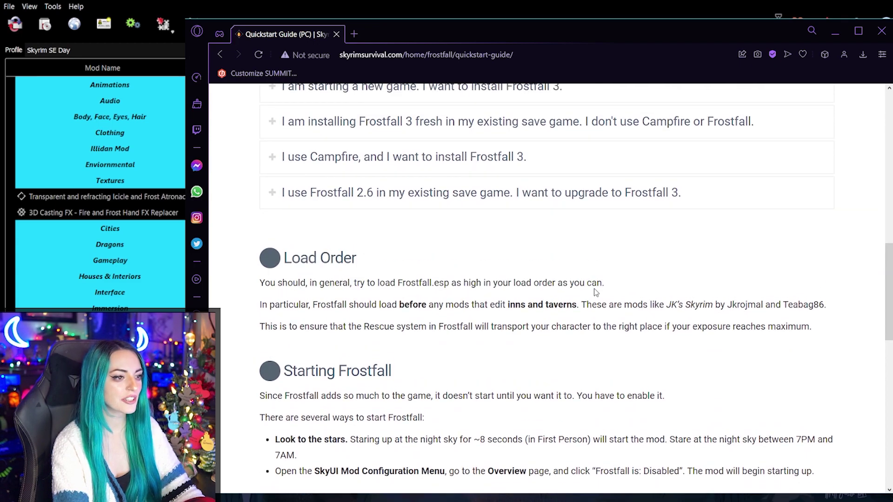
# Return to Mod Organizer and review the plugins loaded ahead of Frostfall.esp, starting from Skyrim.esm.
pyautogui.click(837, 33)
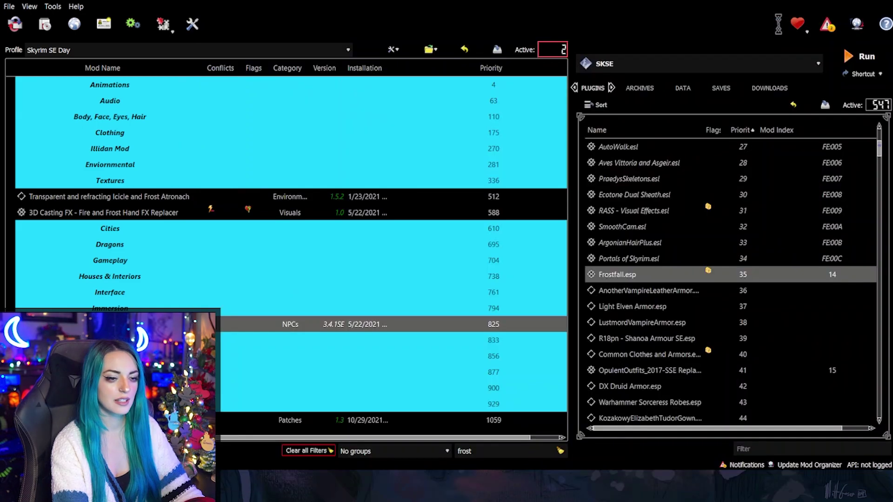
pyautogui.scroll(5, 651, 242)
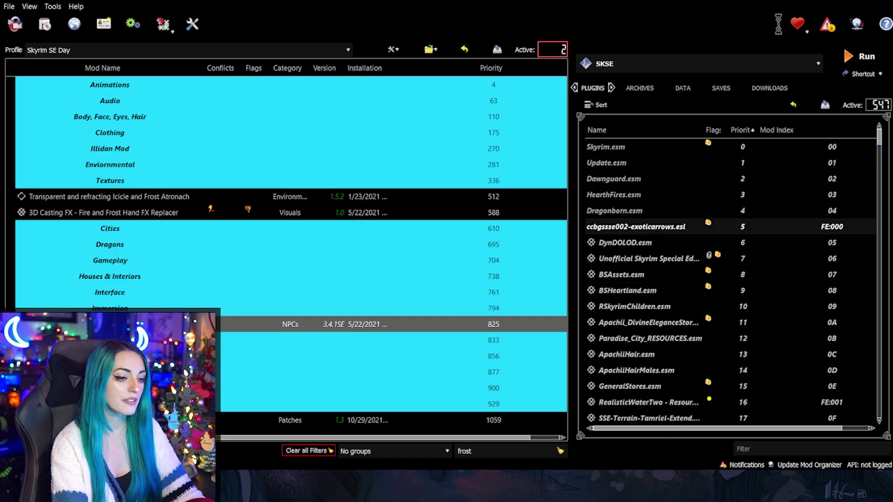
pyautogui.scroll(-3, 650, 242)
pyautogui.scroll(3, 651, 338)
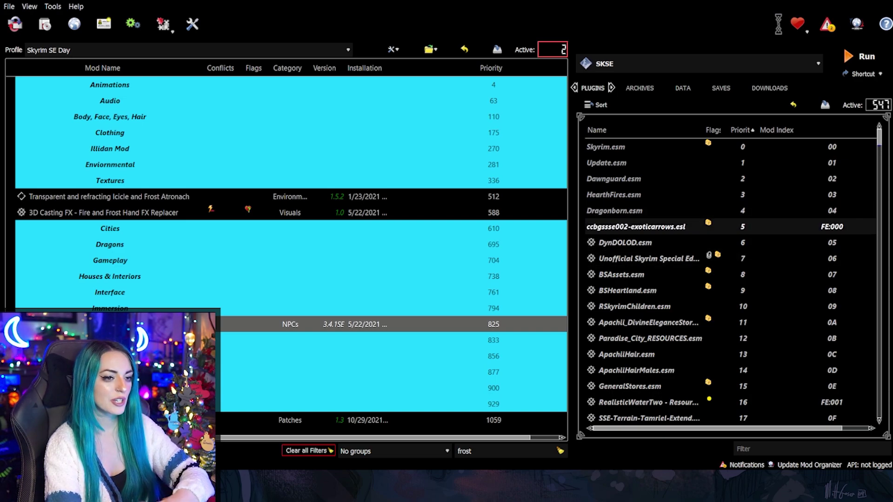
pyautogui.scroll(-4, 730, 213)
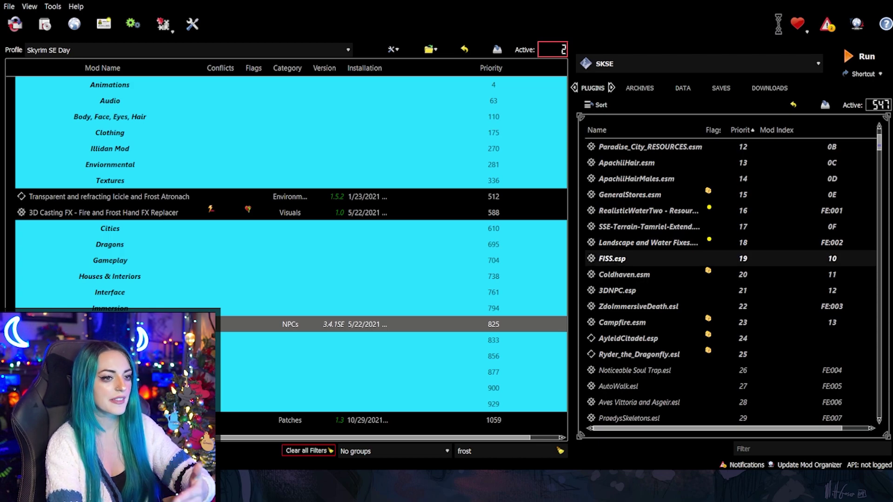
# Review the rest of the load order from its final plugins through the JK's Skyrim entries back to Frostfall.esp.
pyautogui.scroll(-20, 704, 209)
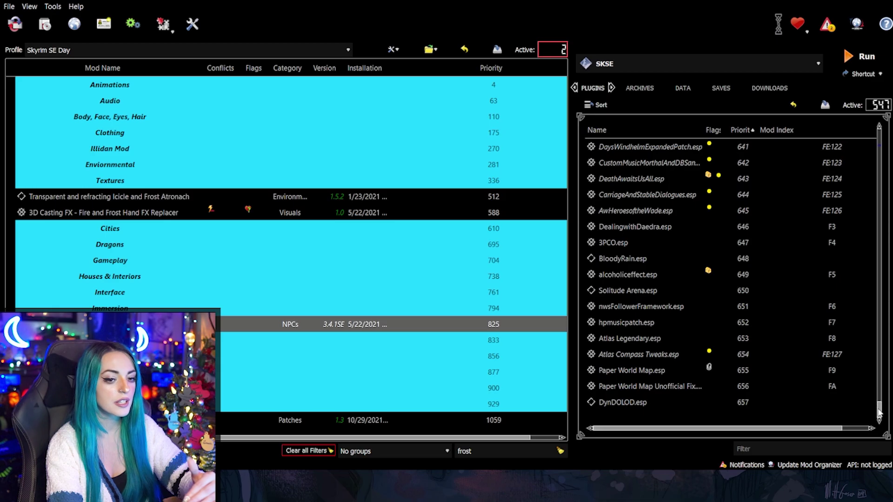
pyautogui.moveTo(878, 403); pyautogui.dragTo(873, 340)
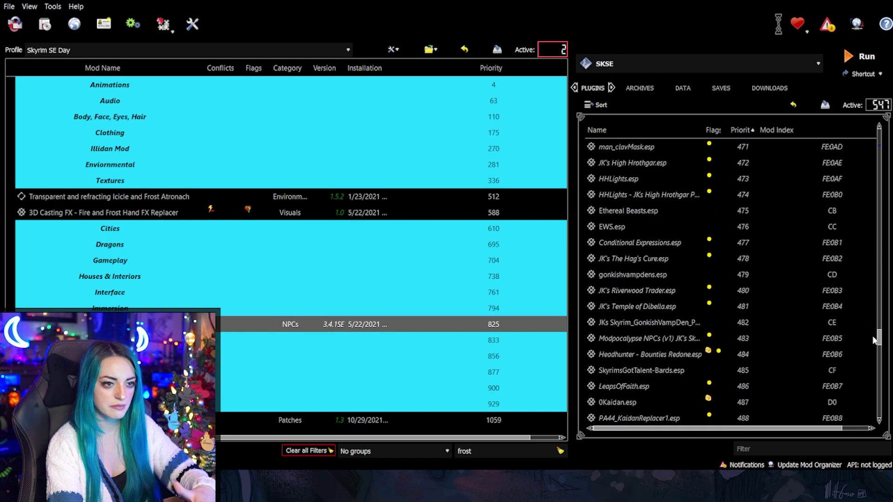
pyautogui.scroll(-2, 686, 276)
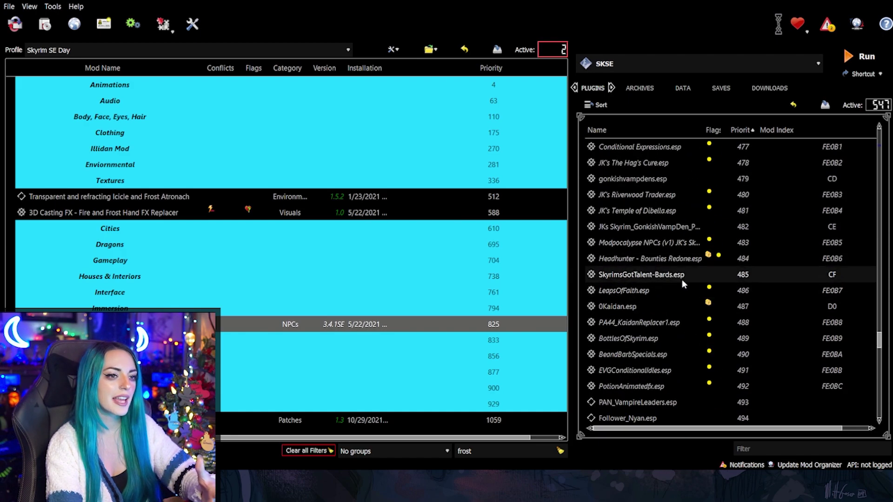
pyautogui.moveTo(880, 343); pyautogui.dragTo(880, 346)
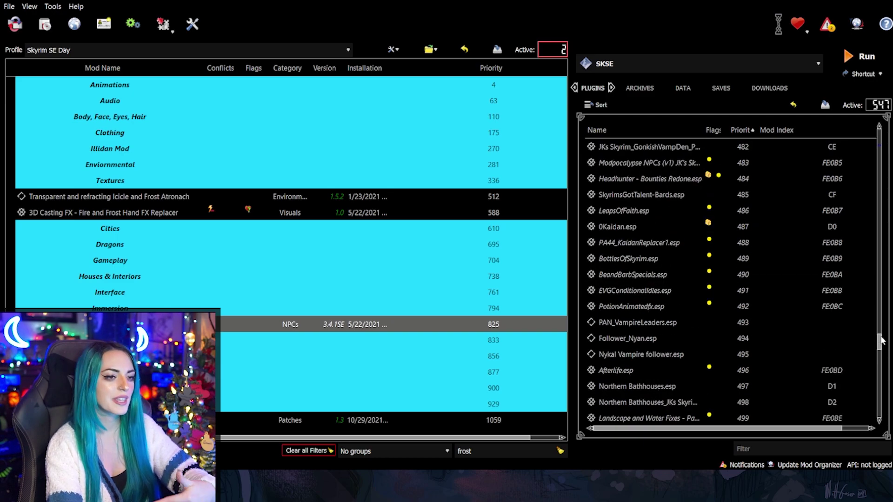
pyautogui.moveTo(880, 346); pyautogui.dragTo(875, 272)
pyautogui.scroll(20, 702, 318)
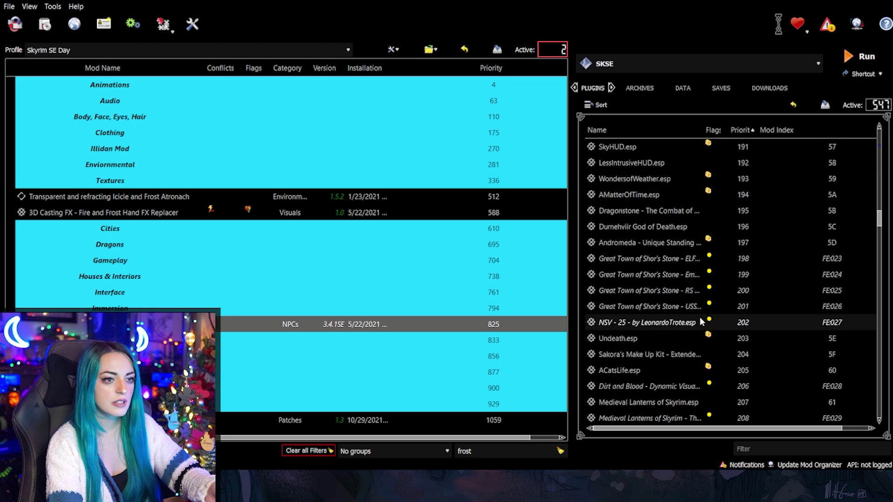
pyautogui.scroll(12, 686, 274)
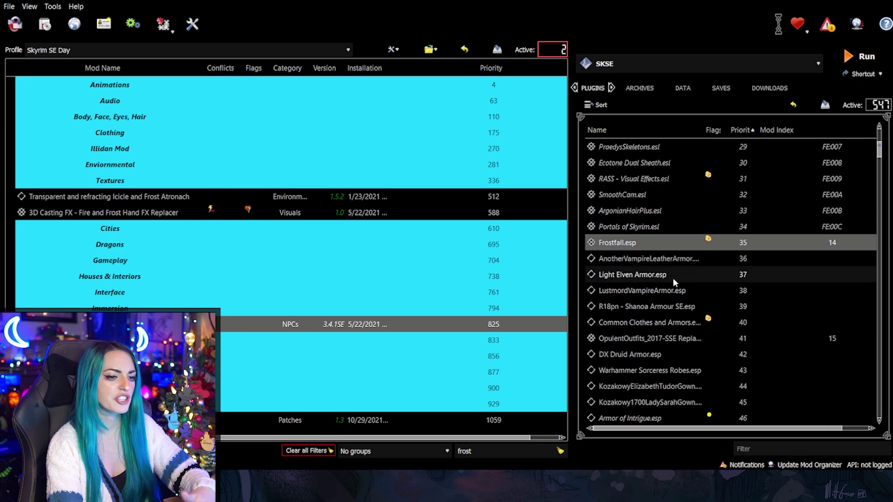
# Select the OpulentOutfits_2017-SSE plugin below Frostfall.esp and compare its place with the city plugins much further down the load order.
pyautogui.click(653, 342)
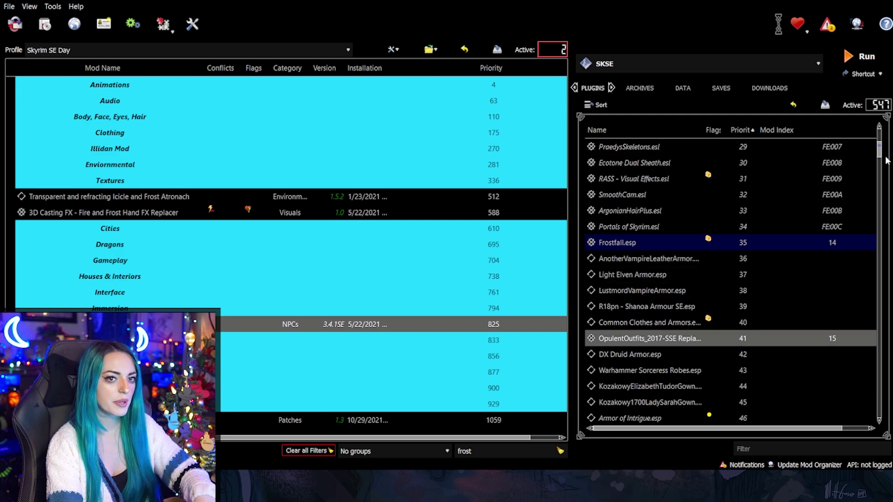
pyautogui.moveTo(880, 153); pyautogui.dragTo(879, 217)
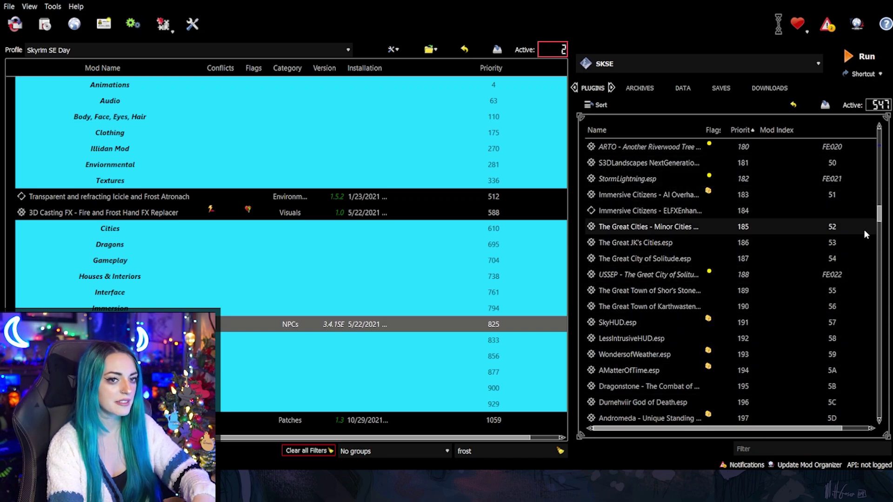
pyautogui.moveTo(881, 227); pyautogui.dragTo(870, 148)
pyautogui.scroll(-4, 653, 316)
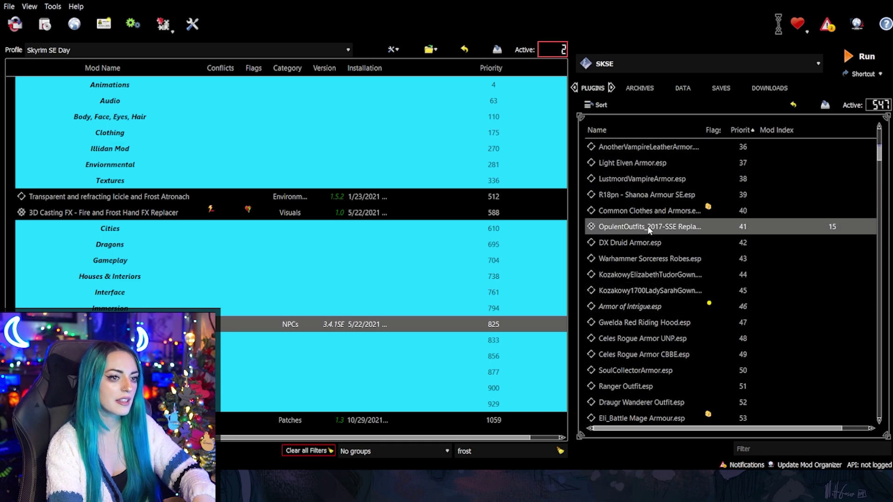
pyautogui.moveTo(649, 227); pyautogui.dragTo(674, 251)
# Examine the final plugins of the load order through DynDOLOD.esp, and return to the entries around Frostfall.esp.
pyautogui.moveTo(878, 153); pyautogui.dragTo(879, 412)
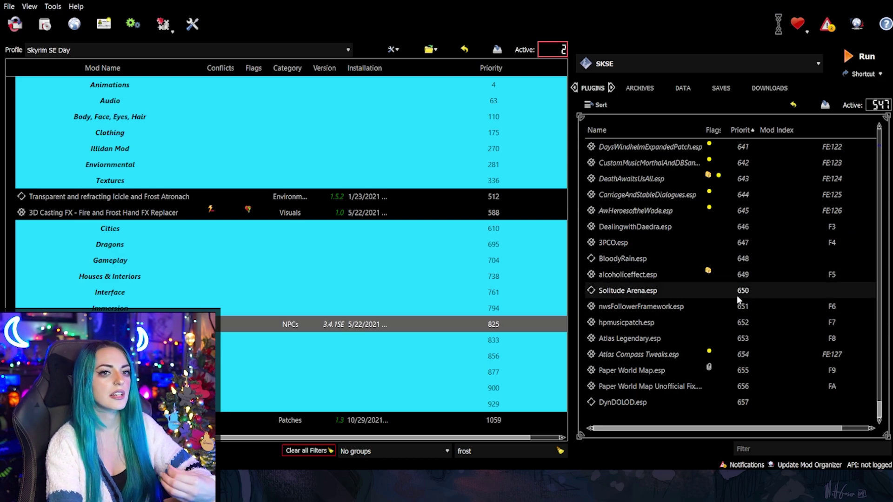
pyautogui.moveTo(879, 409); pyautogui.dragTo(869, 126)
pyautogui.scroll(-10, 798, 260)
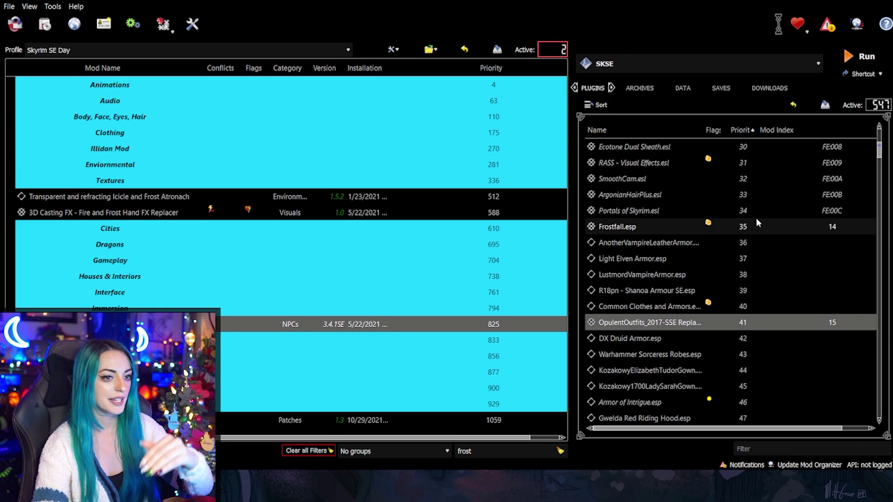
pyautogui.click(744, 226)
pyautogui.scroll(-2, 698, 255)
pyautogui.scroll(2, 684, 260)
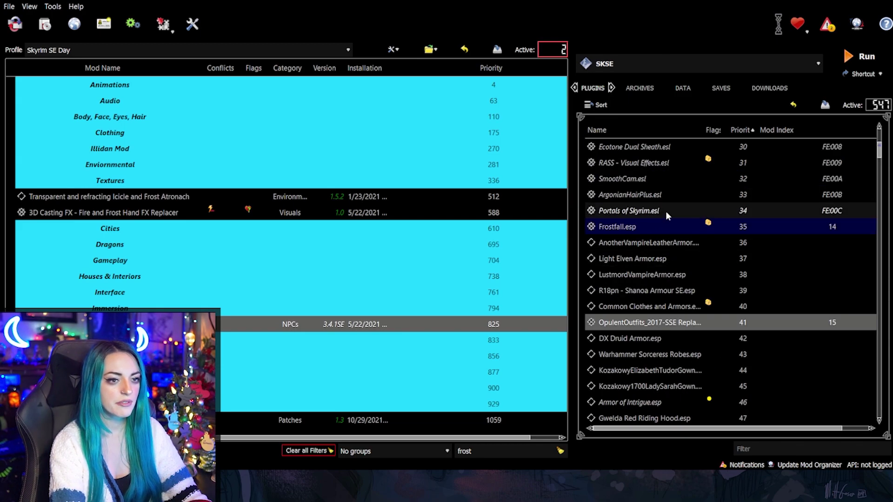
# Review the plugins after Frostfall.esp, from the armour entries through Apocalypse, Ordinator and RaceMenu to the weather plugins.
pyautogui.scroll(-9, 683, 214)
pyautogui.scroll(-6, 684, 226)
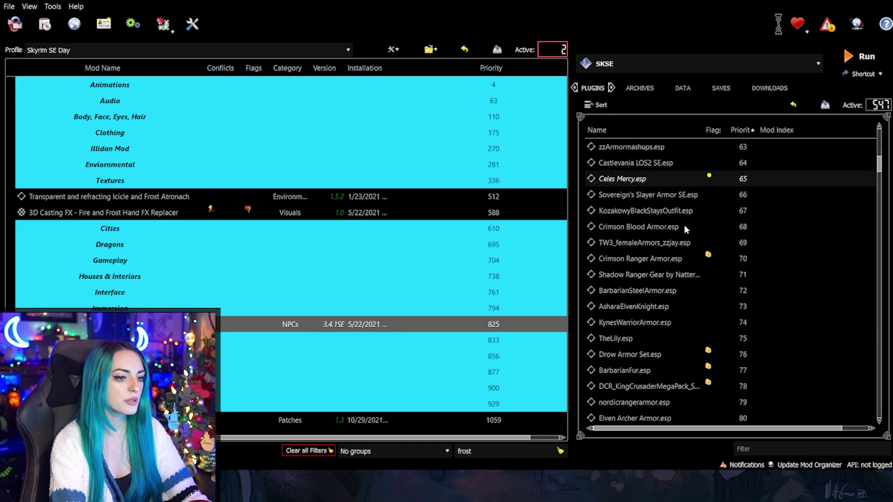
pyautogui.scroll(-3, 682, 228)
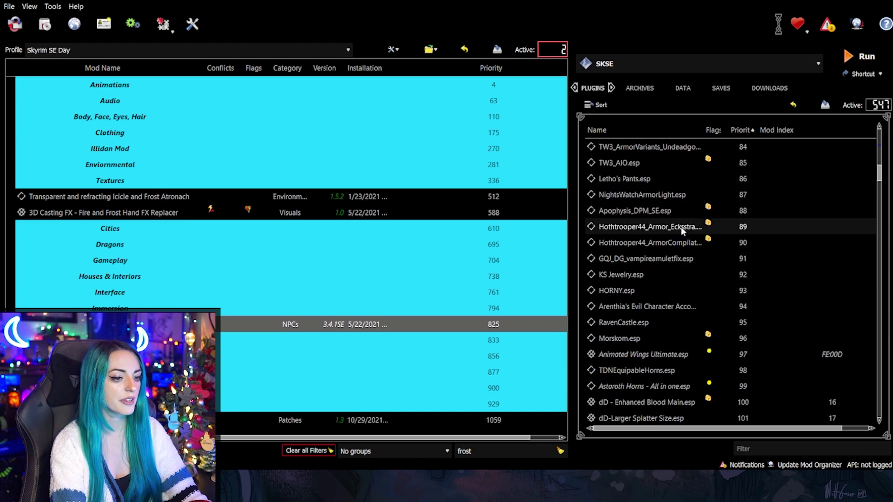
pyautogui.scroll(-3, 680, 227)
pyautogui.scroll(-1, 681, 233)
pyautogui.scroll(-1, 680, 232)
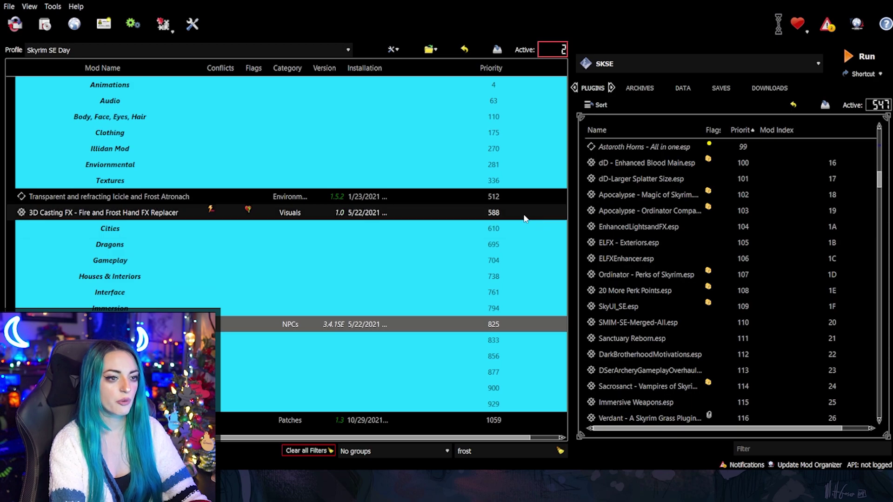
pyautogui.scroll(-1, 819, 246)
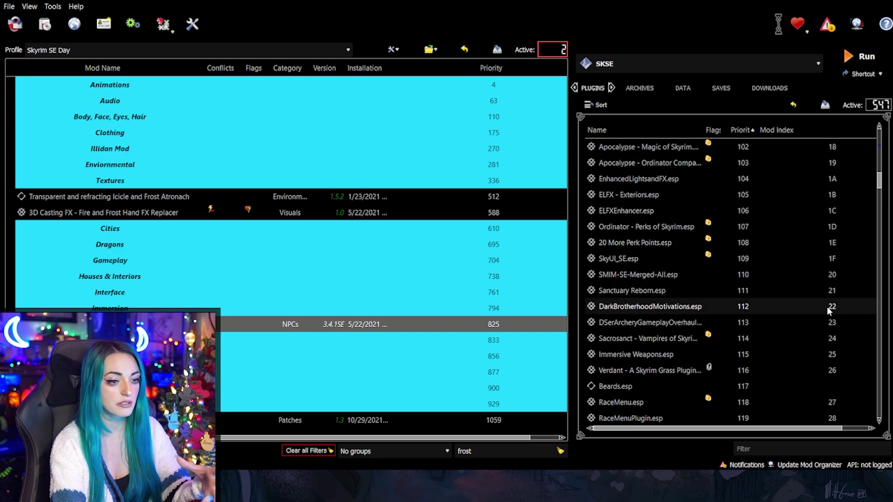
pyautogui.scroll(-4, 832, 278)
pyautogui.scroll(-1, 831, 240)
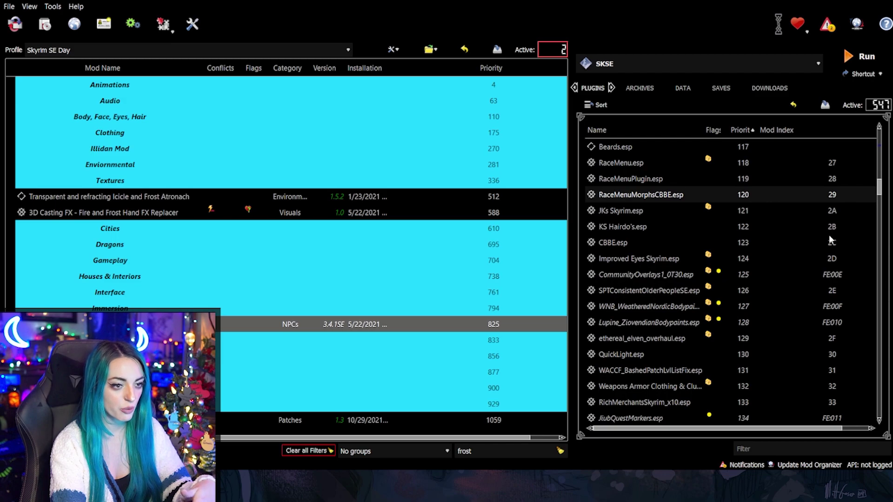
pyautogui.scroll(-5, 832, 243)
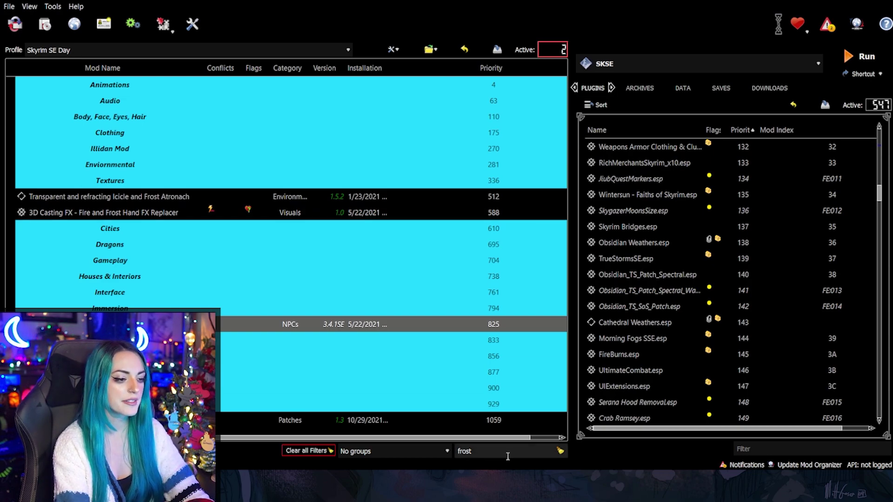
# Clear the frost filter from the mod list and browse through the Body, Face, Eyes, Hair section to the NPC overhauls.
pyautogui.hotkey('ctrl', 'a')
pyautogui.press('BackSpace')
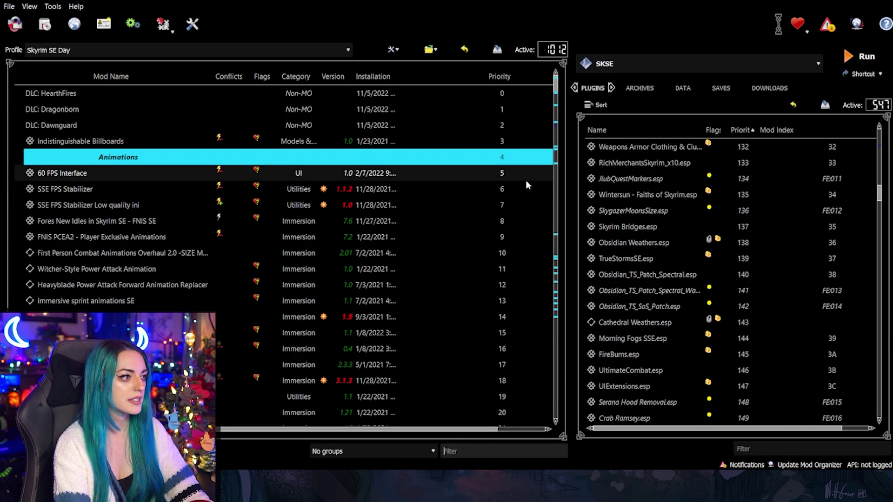
pyautogui.scroll(-5, 442, 235)
pyautogui.scroll(-20, 449, 251)
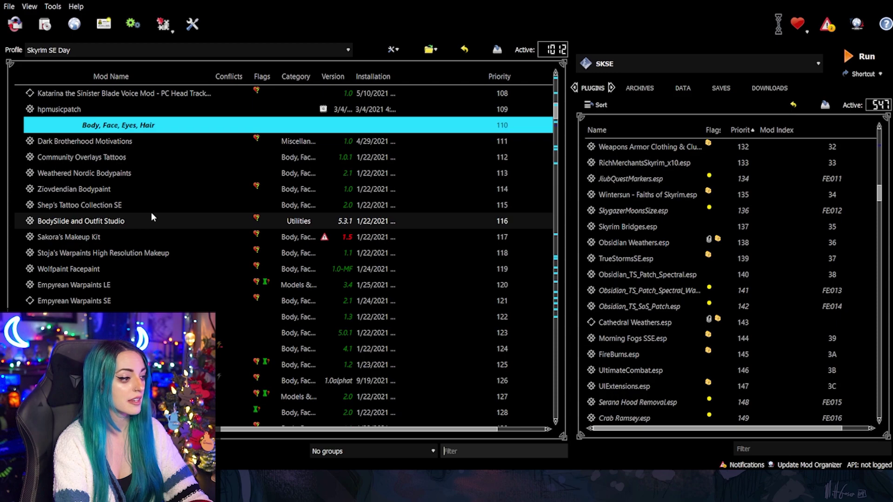
pyautogui.scroll(-2, 153, 222)
pyautogui.scroll(-4, 153, 222)
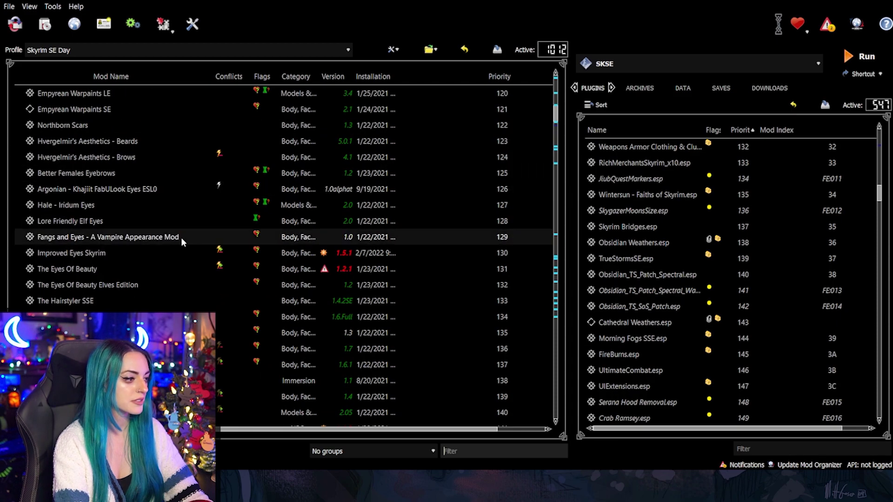
pyautogui.scroll(-5, 180, 242)
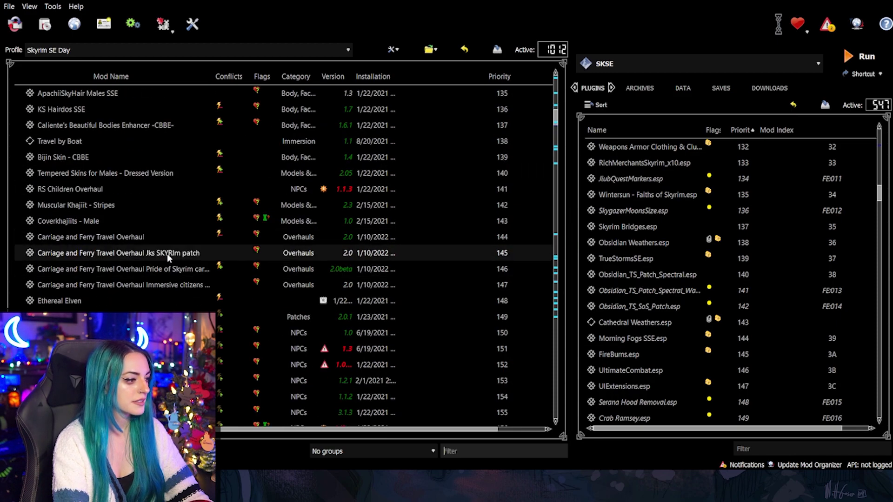
# Select Bijin NPCs SE in the mod list and examine its conflicts and the order of the surrounding NPC mods.
pyautogui.click(115, 284)
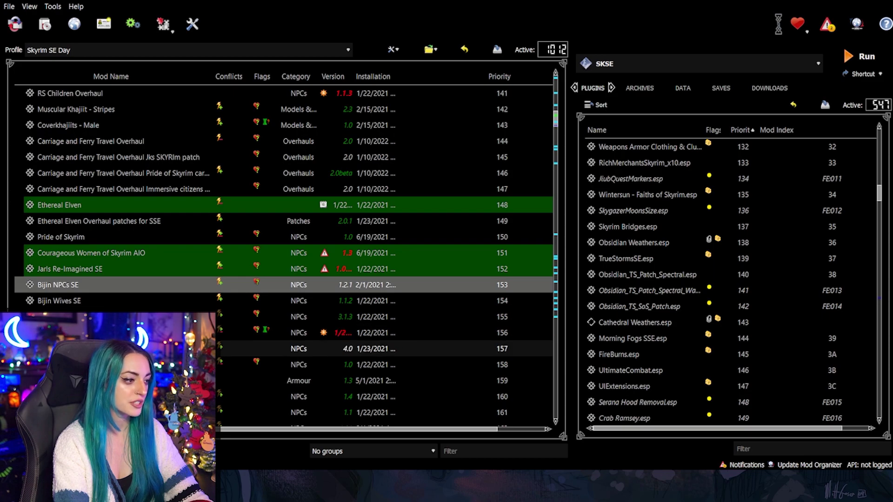
pyautogui.scroll(-1, 136, 300)
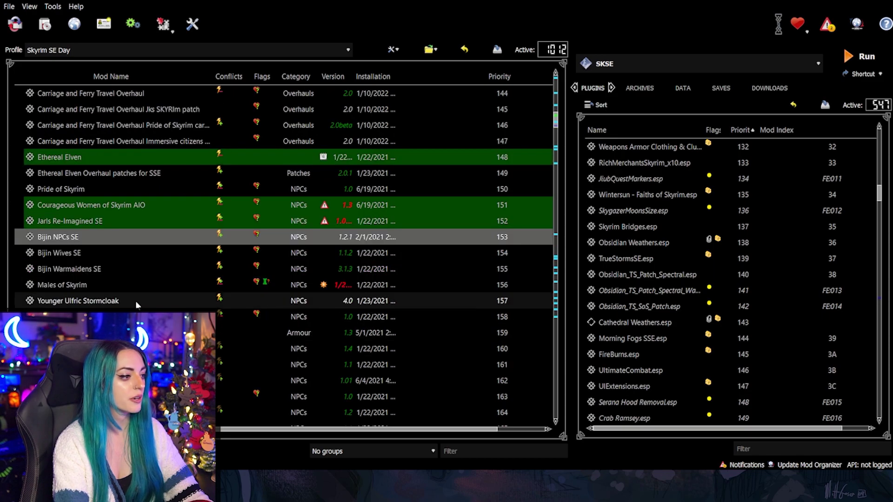
pyautogui.scroll(-1, 149, 325)
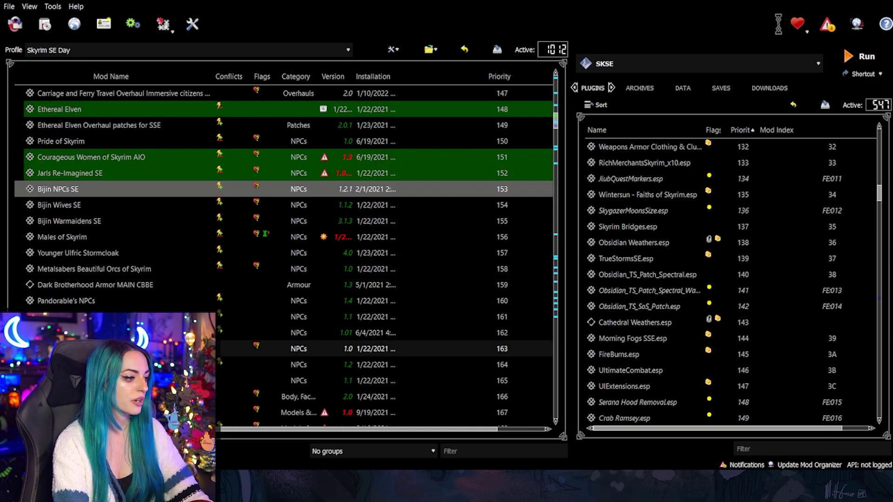
pyautogui.scroll(-1, 139, 349)
pyautogui.scroll(1, 140, 332)
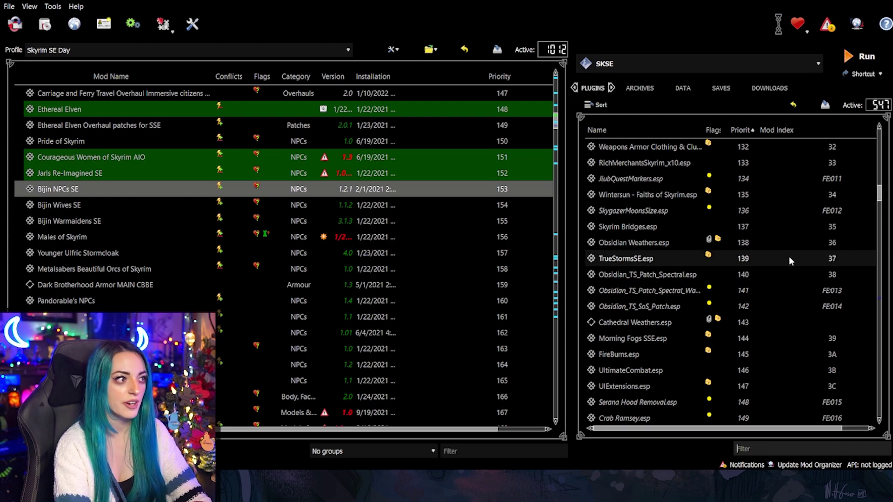
# Select ethereal_elven_overhaul.esp in the load order and compare its place with the Ethereal Elven entries in the mod list.
pyautogui.scroll(4, 681, 302)
pyautogui.click(684, 290)
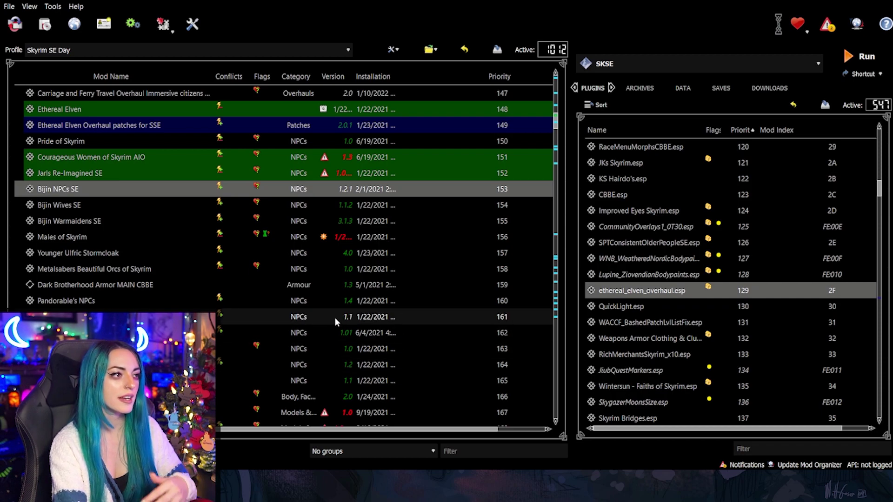
pyautogui.scroll(3, 334, 321)
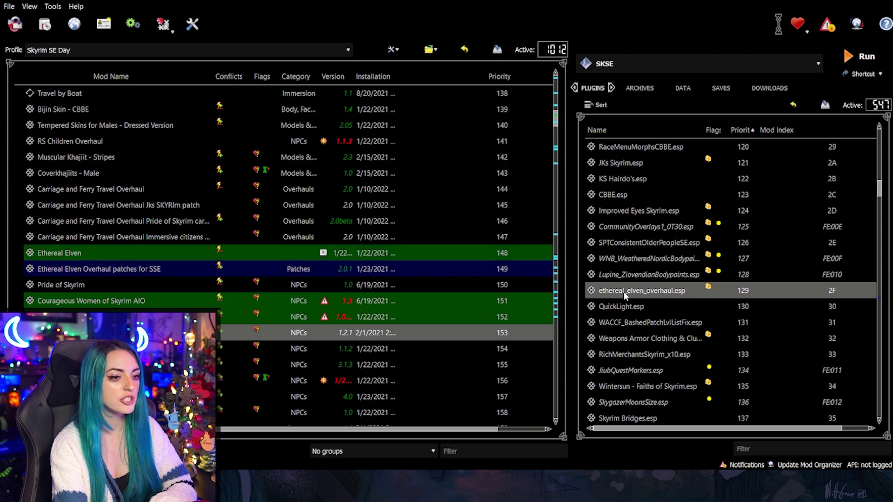
pyautogui.scroll(-2, 465, 140)
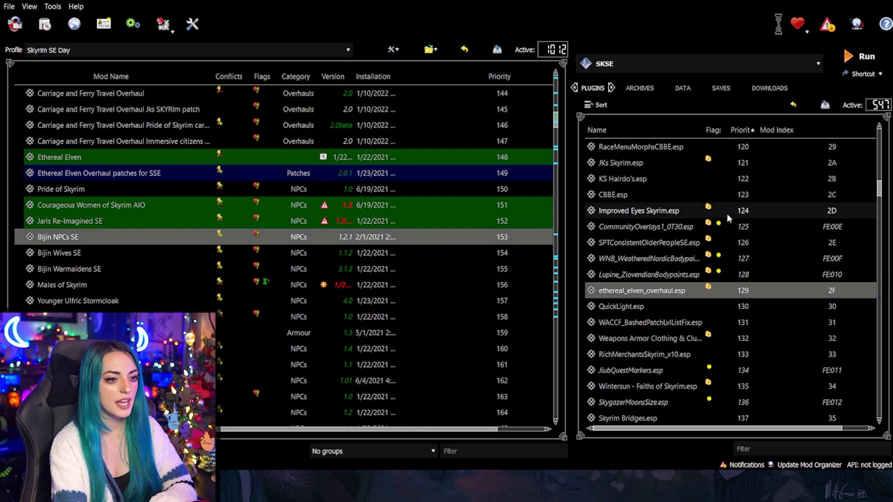
pyautogui.scroll(-1, 690, 255)
pyautogui.scroll(-1, 711, 274)
pyautogui.scroll(-2, 704, 260)
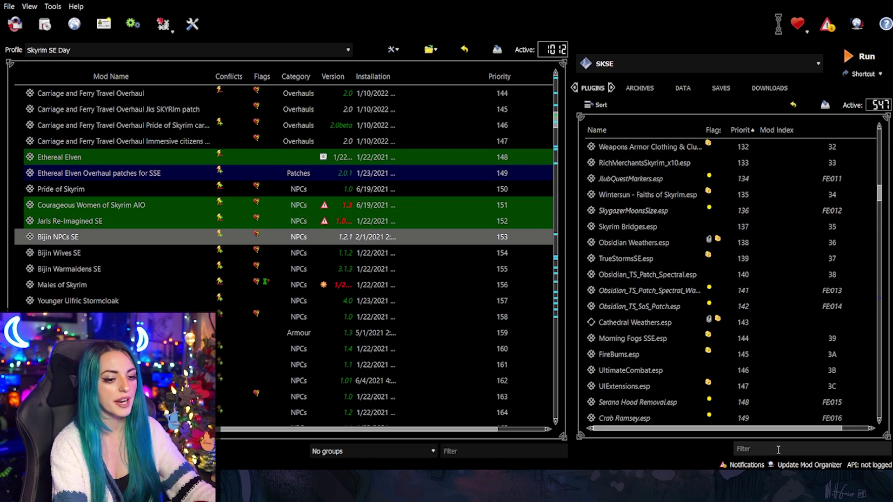
# Filter the plugins by "pri", select PrideOfSkyrim - CFTO Patch.esp to identify its source mod, and clear the filter.
pyautogui.write('pri')
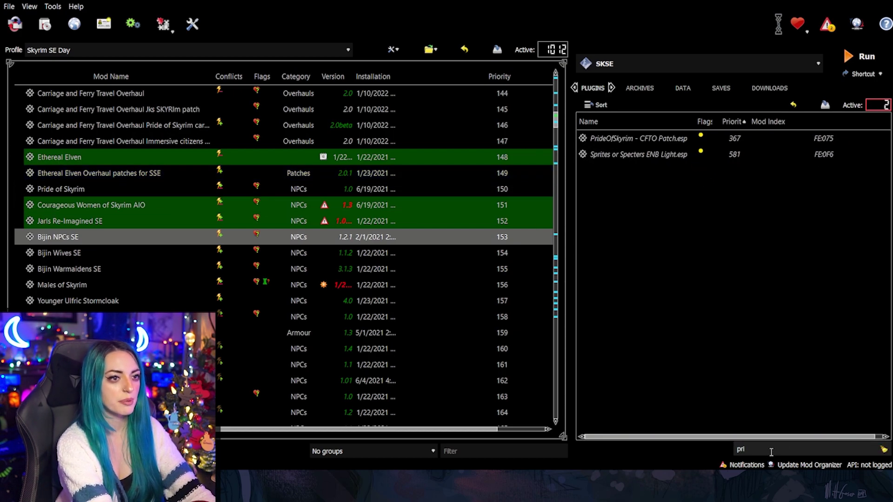
pyautogui.click(663, 139)
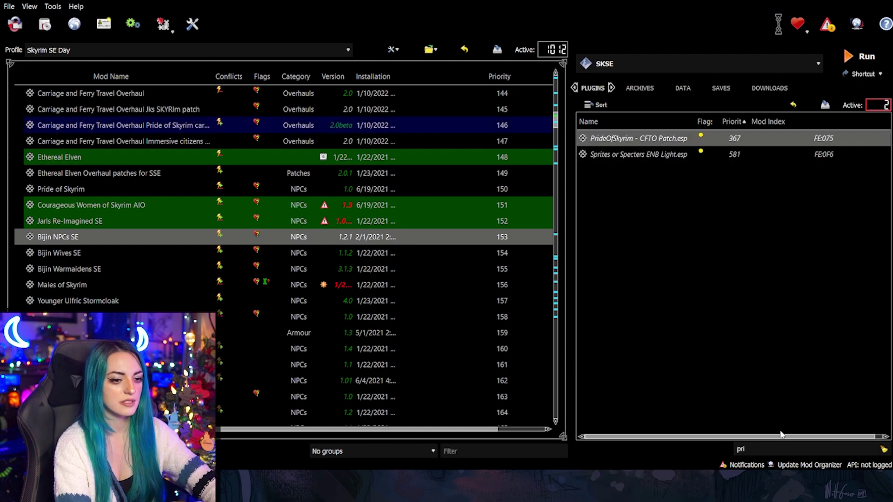
pyautogui.press('BackSpace')
pyautogui.press('BackSpace')
pyautogui.press('BackSpace')
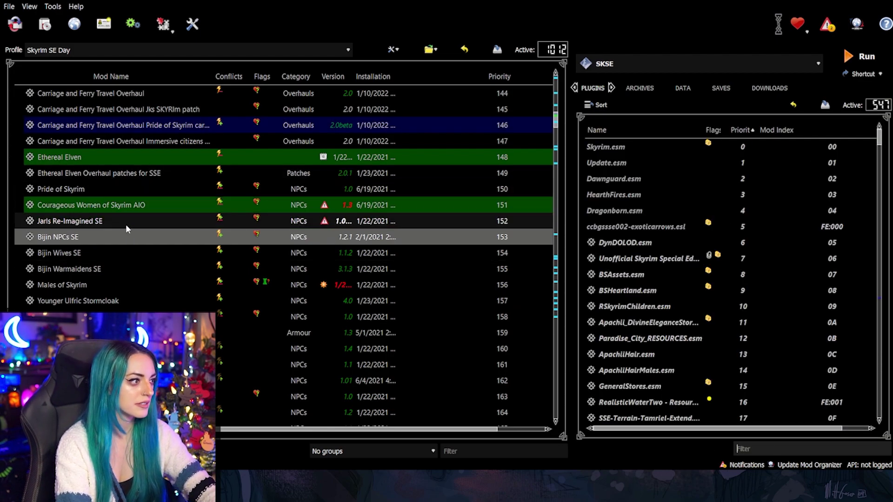
# Select the Pride of Skyrim mod and examine its highlighted PA44 NPC plugins in the load order.
pyautogui.click(148, 189)
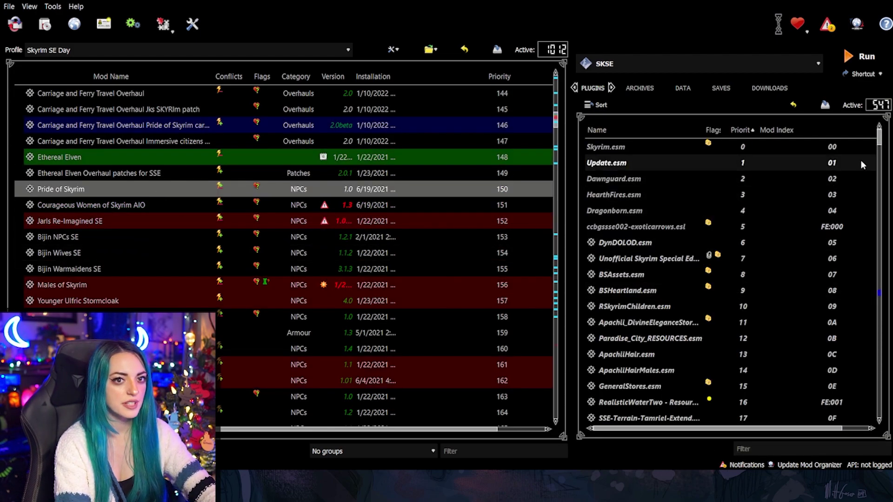
pyautogui.moveTo(879, 134); pyautogui.dragTo(889, 290)
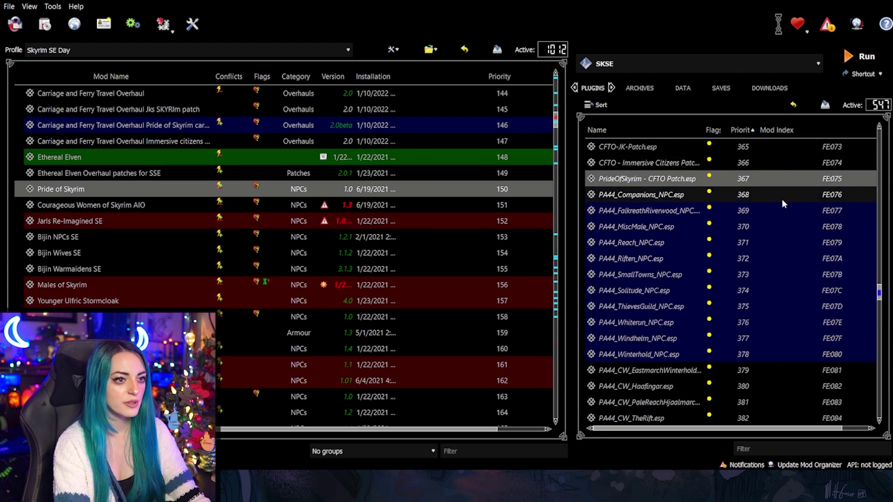
pyautogui.scroll(1, 782, 200)
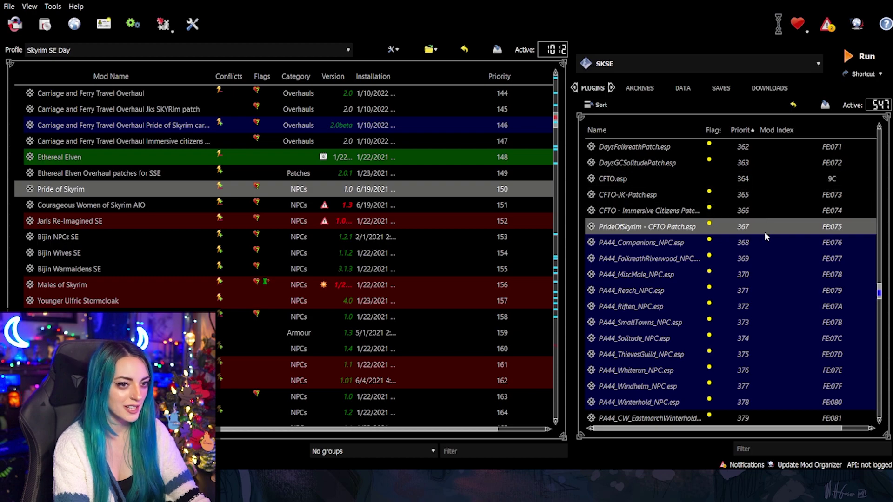
pyautogui.scroll(-1, 757, 215)
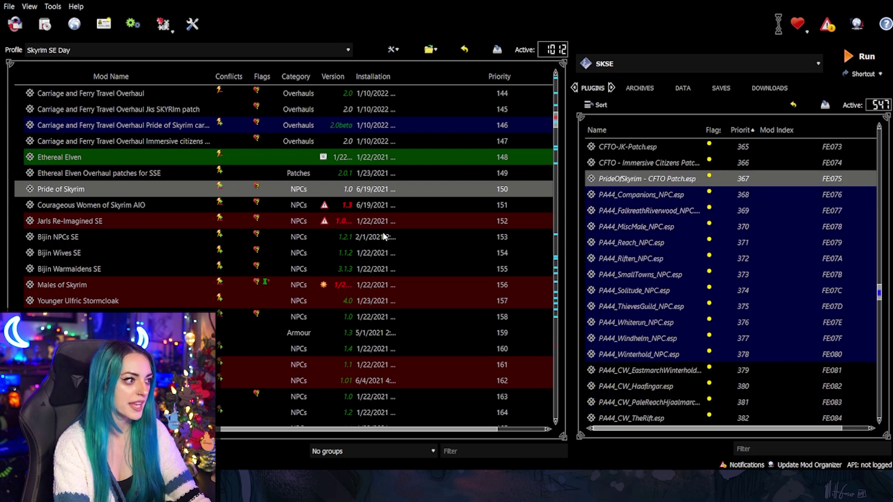
# Select Jarls Re-Imagined SE, locate its plugin, and compare the NPC plugins that follow with the mod list order.
pyautogui.click(134, 222)
pyautogui.moveTo(879, 295); pyautogui.dragTo(879, 303)
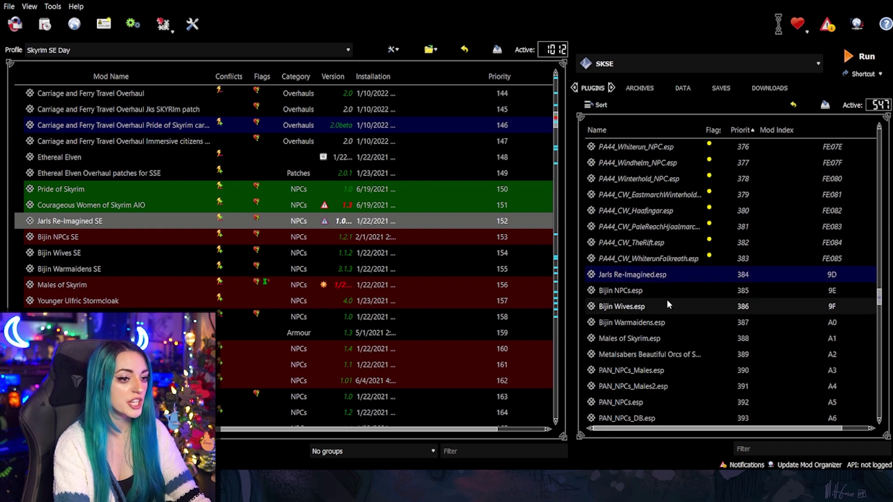
pyautogui.scroll(-1, 660, 281)
pyautogui.scroll(-1, 706, 246)
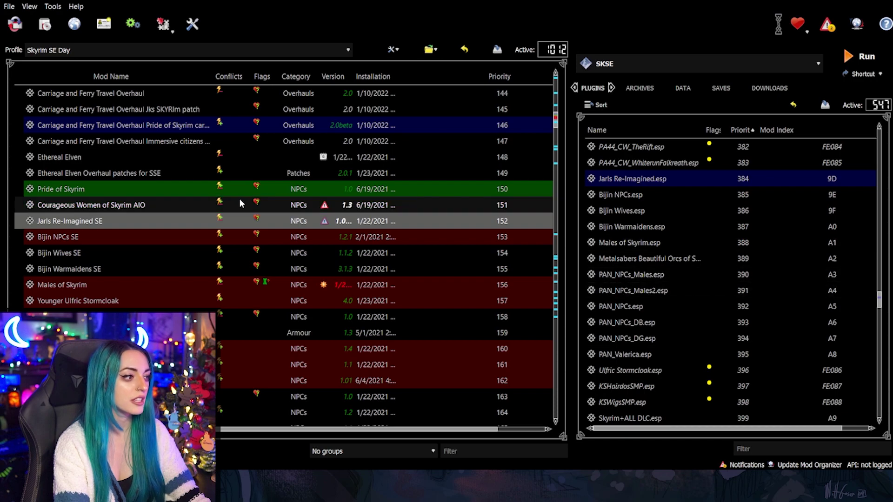
pyautogui.scroll(-1, 209, 223)
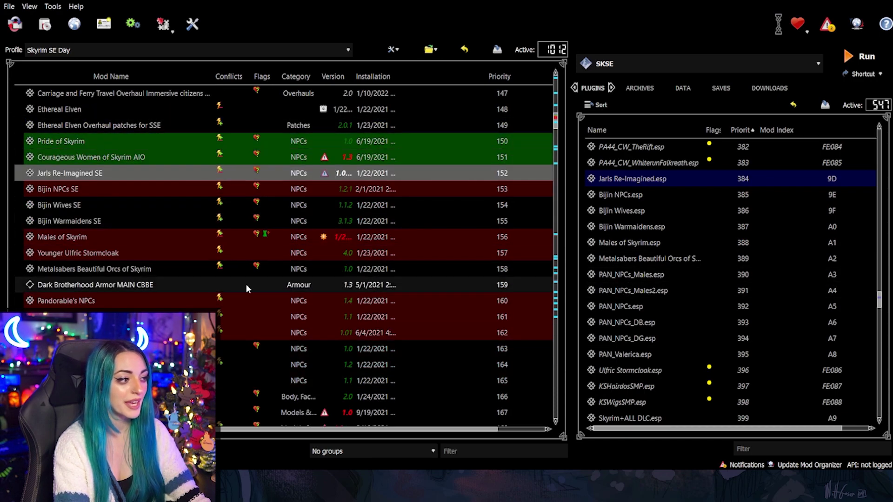
pyautogui.scroll(-1, 291, 258)
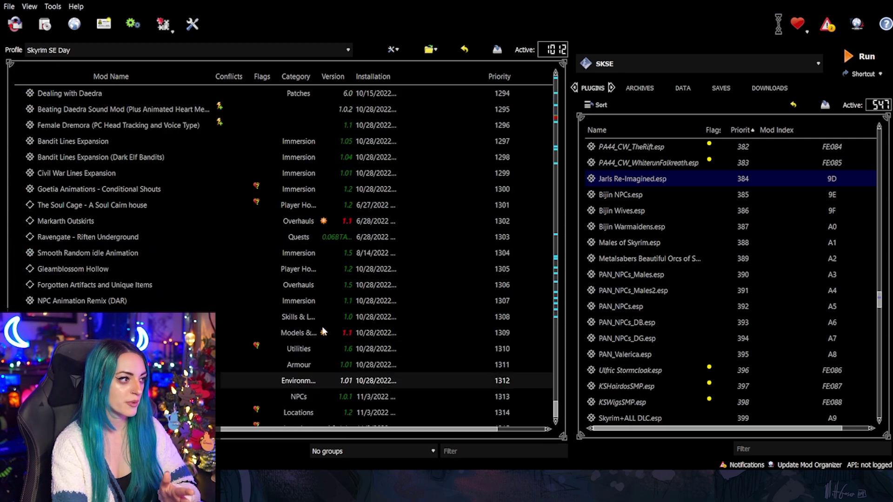
# Compare the latest mods at the end of the mod list with the last plugins in the load order.
pyautogui.scroll(20, 324, 331)
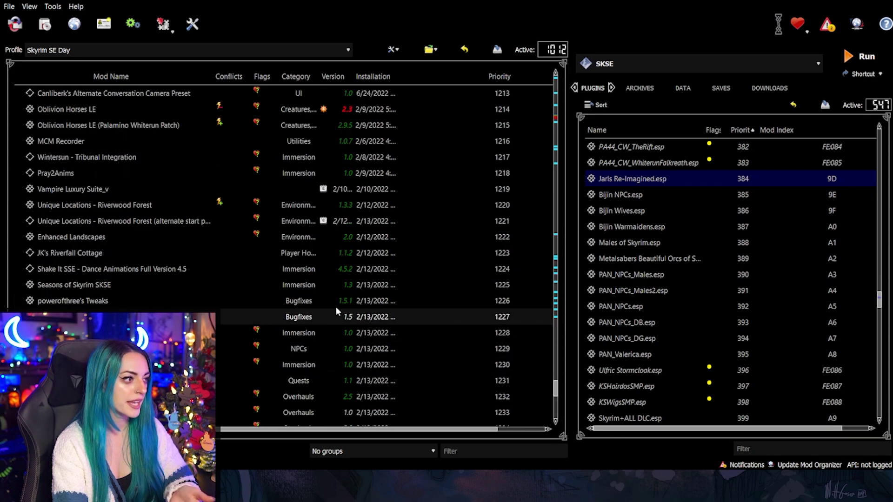
pyautogui.scroll(-20, 329, 301)
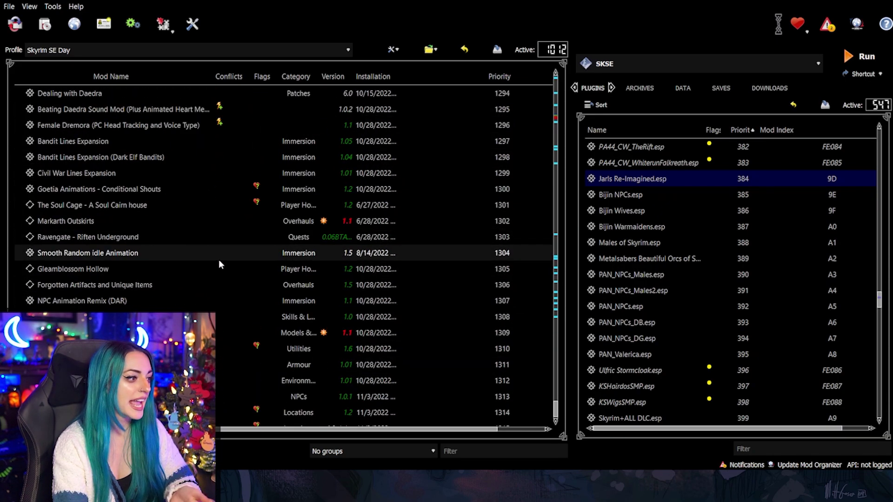
pyautogui.moveTo(879, 301); pyautogui.dragTo(889, 432)
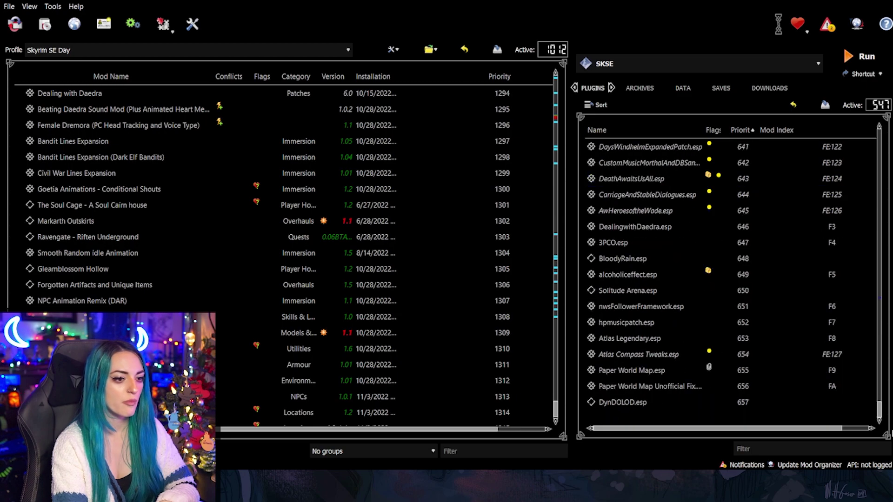
pyautogui.scroll(9, 652, 319)
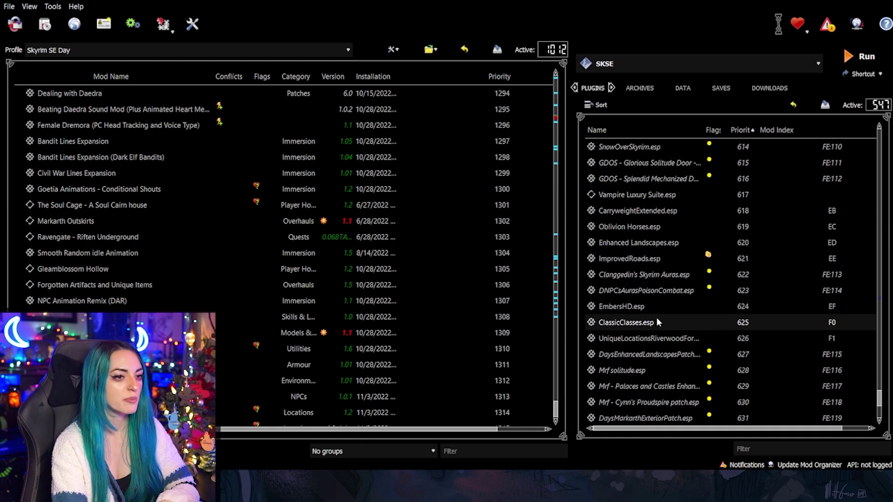
pyautogui.scroll(-3, 664, 305)
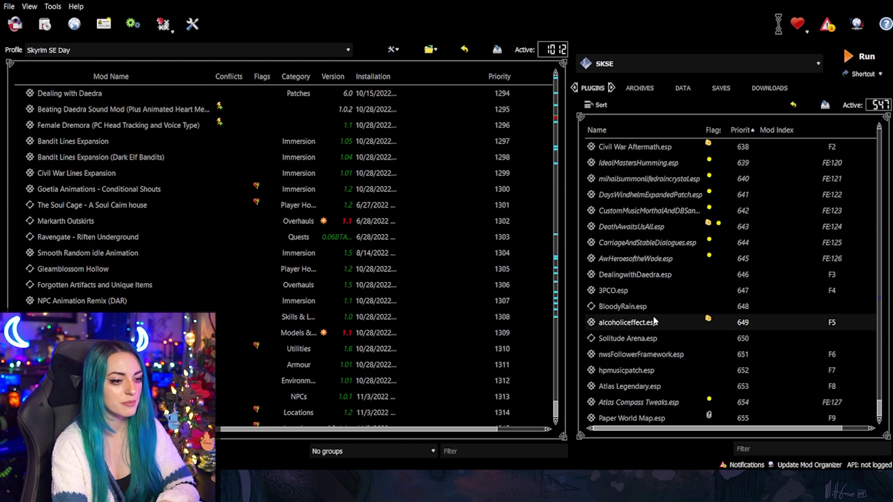
pyautogui.scroll(5, 668, 245)
pyautogui.scroll(-11, 689, 289)
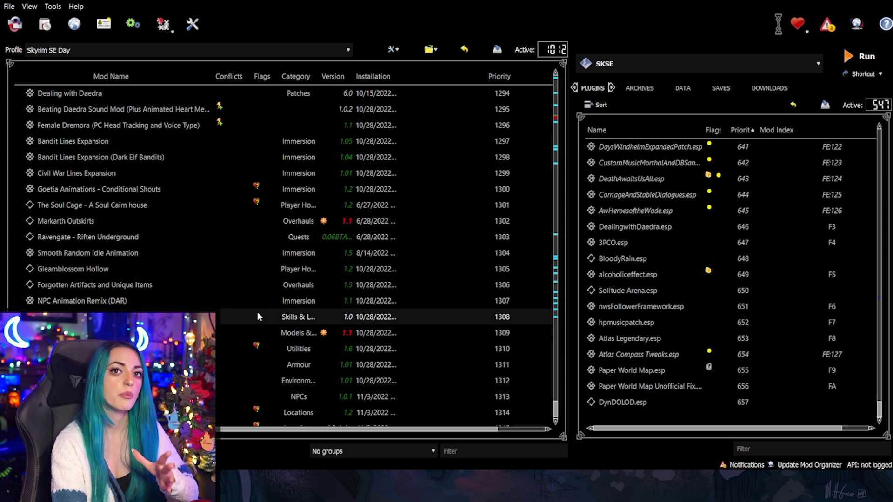
pyautogui.scroll(-2, 214, 223)
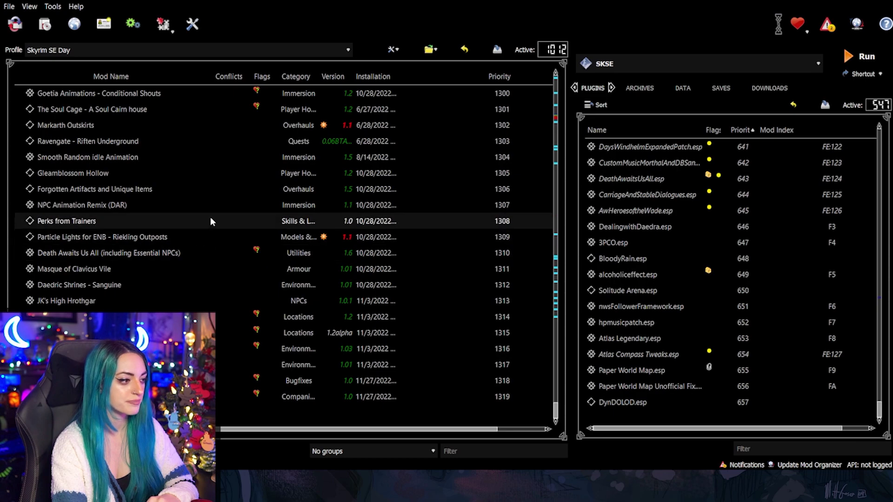
# Locate the Nesbits Extended Ruins Markarth plugin in the load order and select its companion NERuins_3DTree_patch.esp.
pyautogui.scroll(20, 210, 222)
pyautogui.scroll(14, 714, 310)
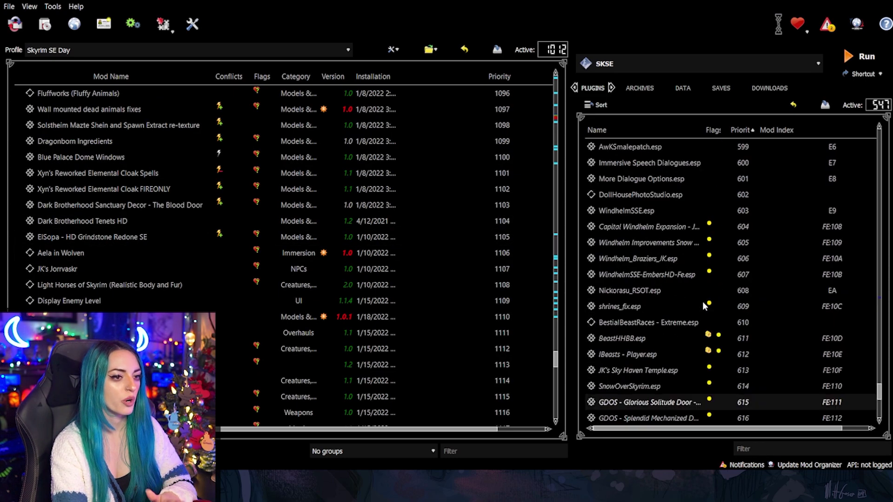
pyautogui.scroll(6, 704, 305)
pyautogui.scroll(4, 706, 315)
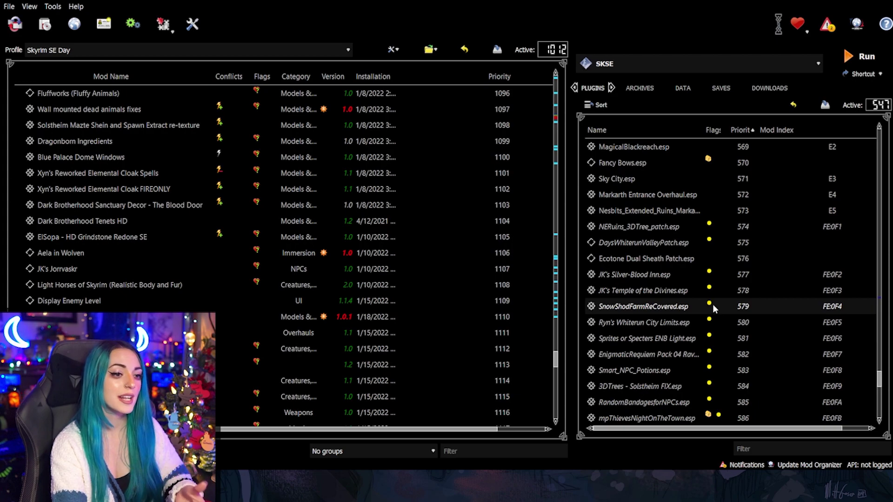
pyautogui.scroll(2, 707, 293)
pyautogui.click(679, 242)
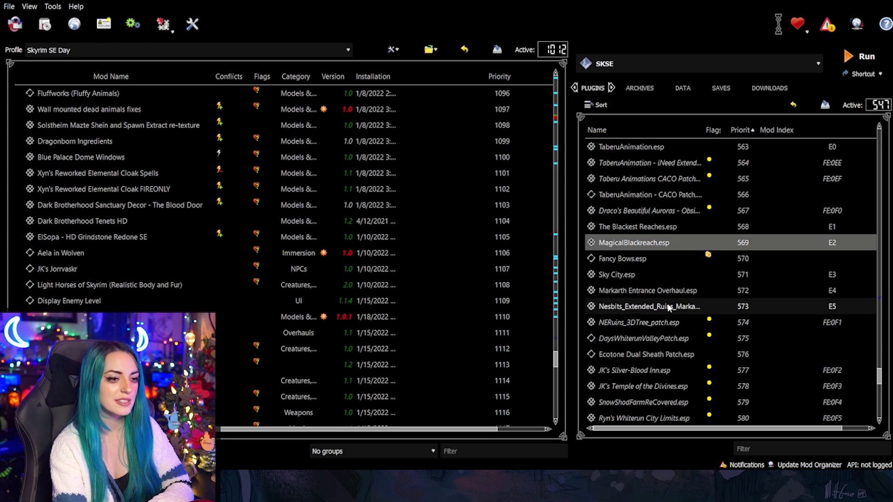
pyautogui.click(740, 306)
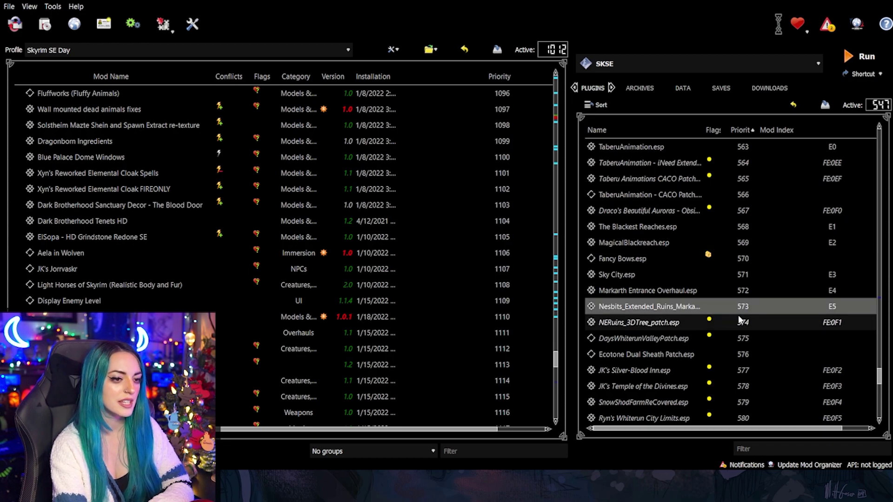
pyautogui.click(677, 325)
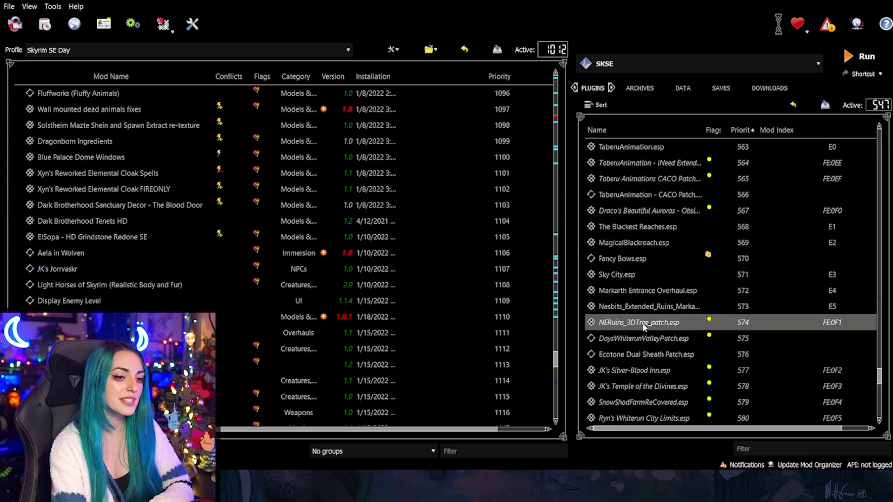
# Move NERuins_3DTree_patch.esp above the Nesbits Extended Ruins plugin, return it directly below, and select the main plugin.
pyautogui.moveTo(644, 327); pyautogui.dragTo(673, 329)
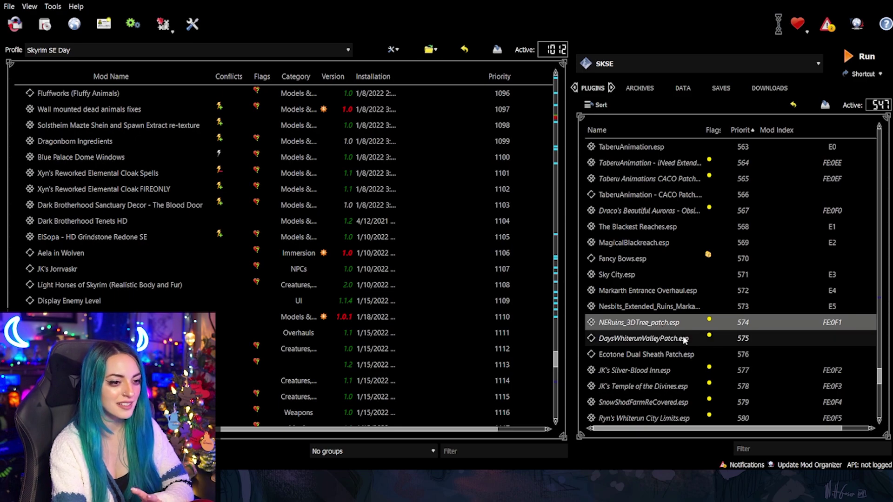
pyautogui.moveTo(672, 324); pyautogui.dragTo(653, 303)
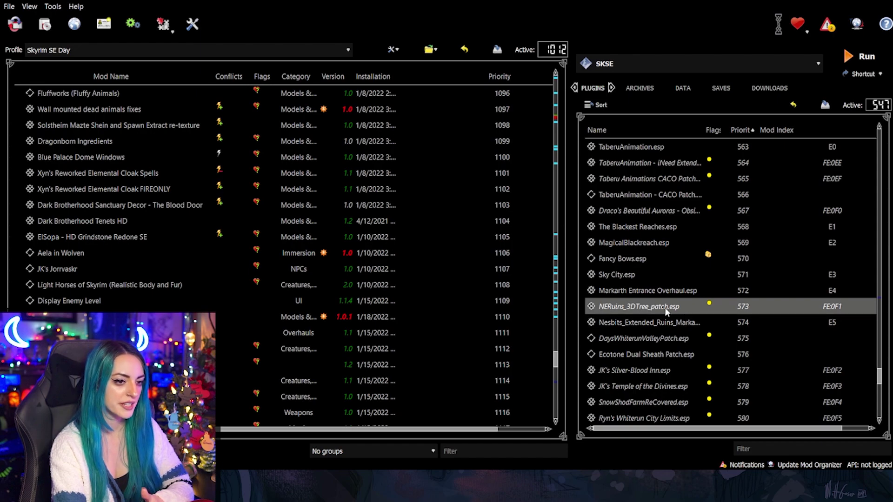
pyautogui.moveTo(666, 311); pyautogui.dragTo(667, 328)
pyautogui.scroll(-1, 714, 310)
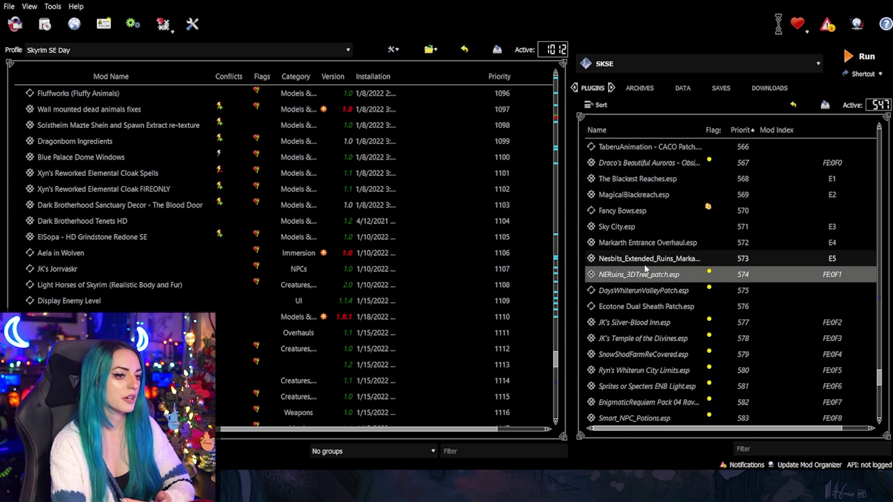
pyautogui.click(631, 260)
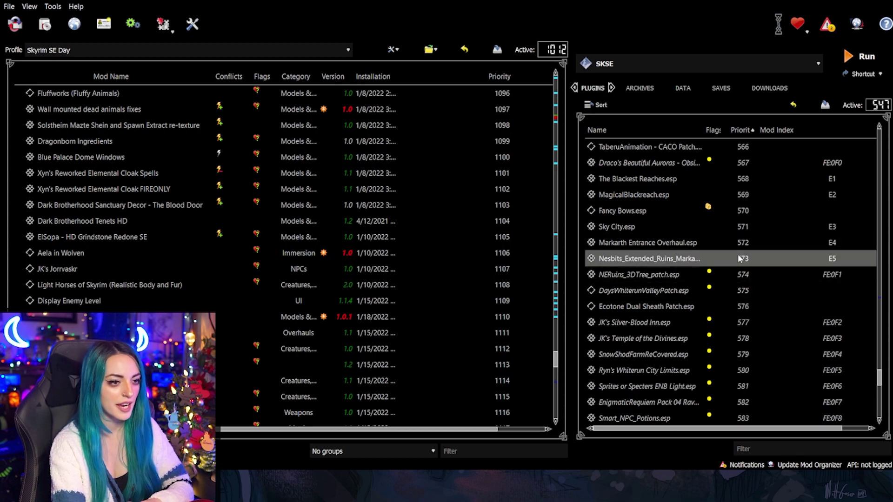
# Examine how the JK's interior plugins and their ELFX patches are grouped in the load order.
pyautogui.scroll(-1, 743, 258)
pyautogui.scroll(20, 692, 300)
pyautogui.scroll(-4, 692, 299)
pyautogui.scroll(4, 695, 307)
pyautogui.scroll(1, 669, 241)
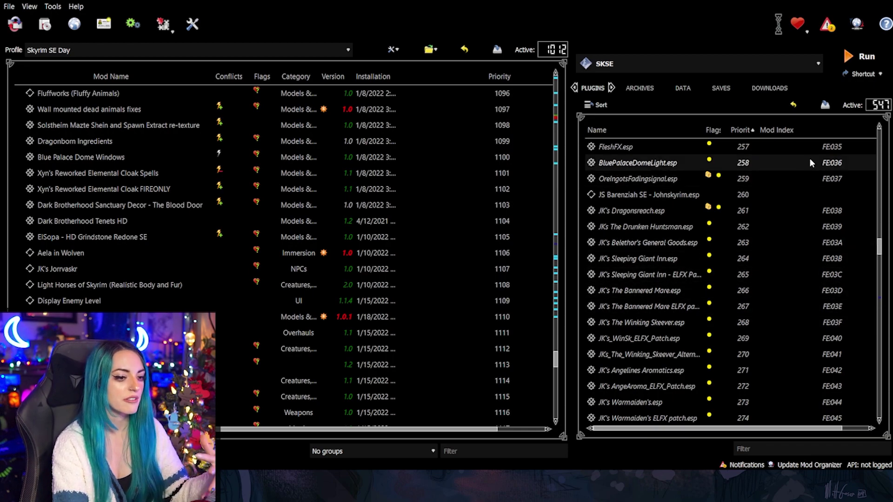
pyautogui.scroll(-9, 697, 279)
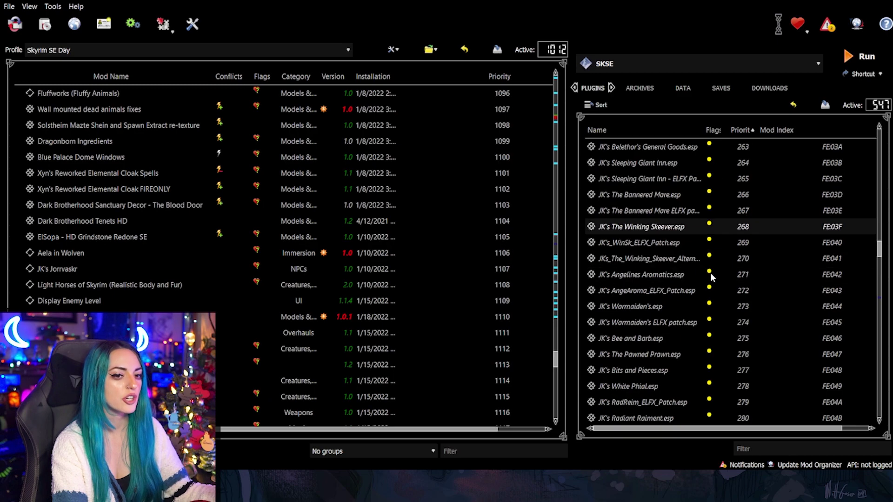
pyautogui.scroll(-6, 704, 291)
pyautogui.scroll(11, 691, 273)
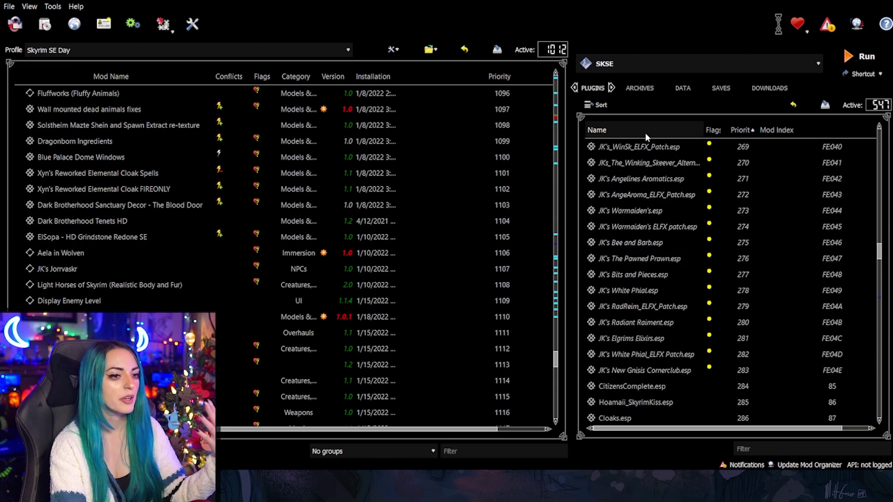
pyautogui.scroll(1, 763, 247)
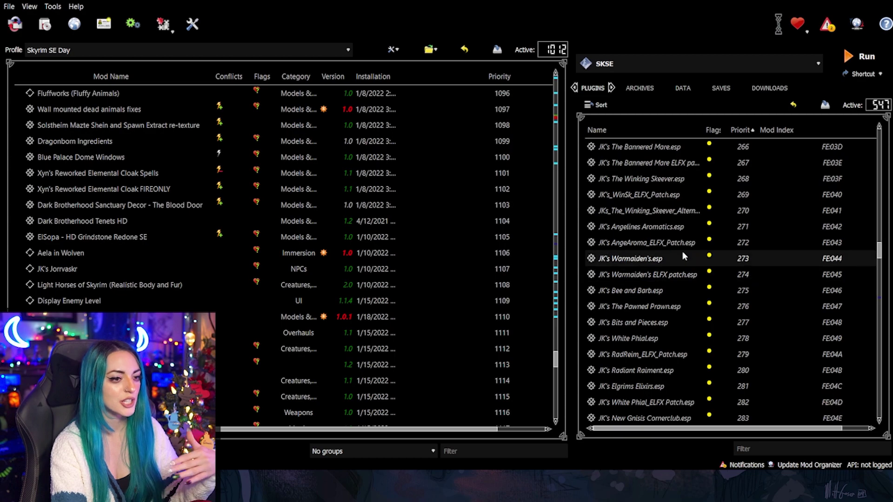
# Review the final plugins of the load order one by one, from alcoholiceffect.esp to the Paper World Map Unofficial Fix.
pyautogui.scroll(-20, 707, 251)
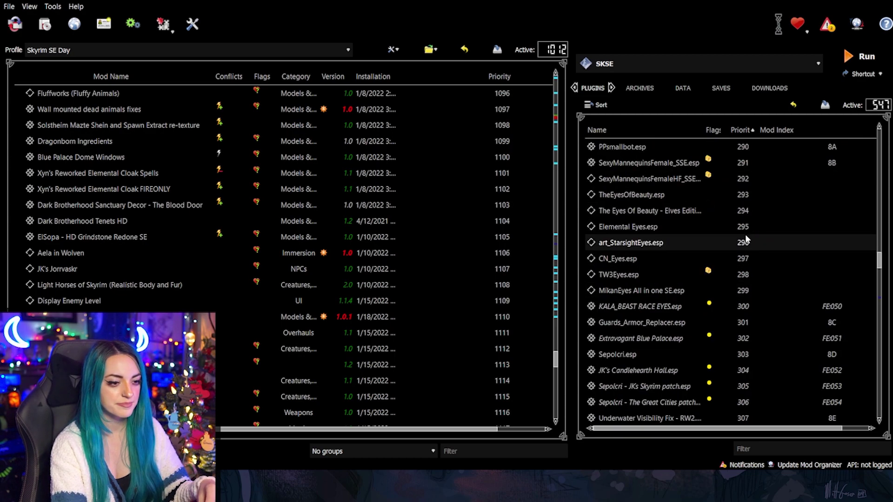
pyautogui.scroll(-20, 558, 353)
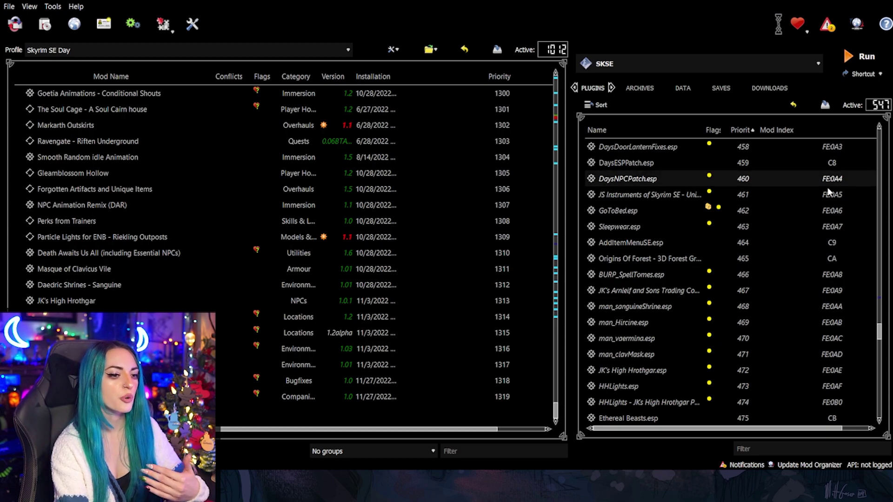
pyautogui.scroll(-10, 643, 180)
pyautogui.scroll(-20, 673, 359)
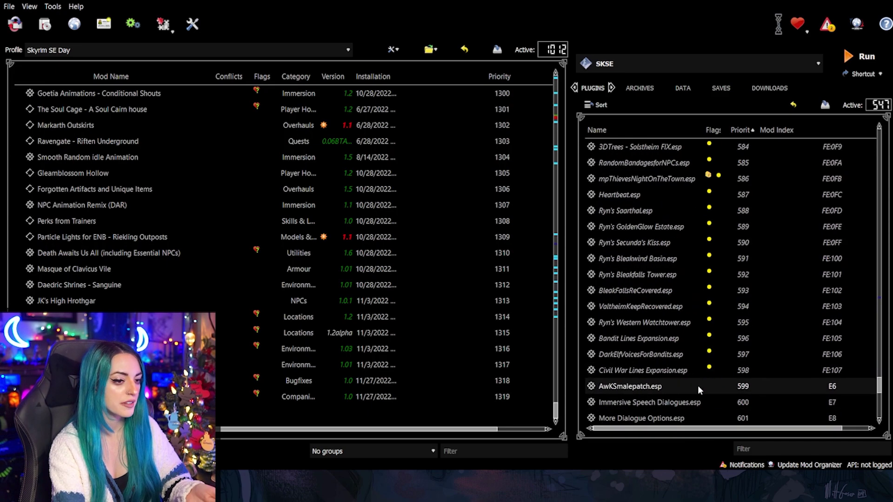
pyautogui.scroll(-15, 687, 395)
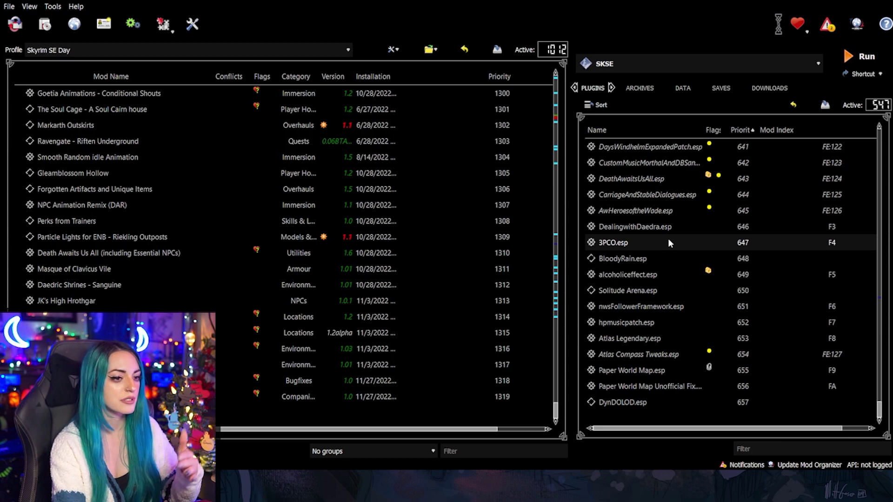
pyautogui.click(666, 278)
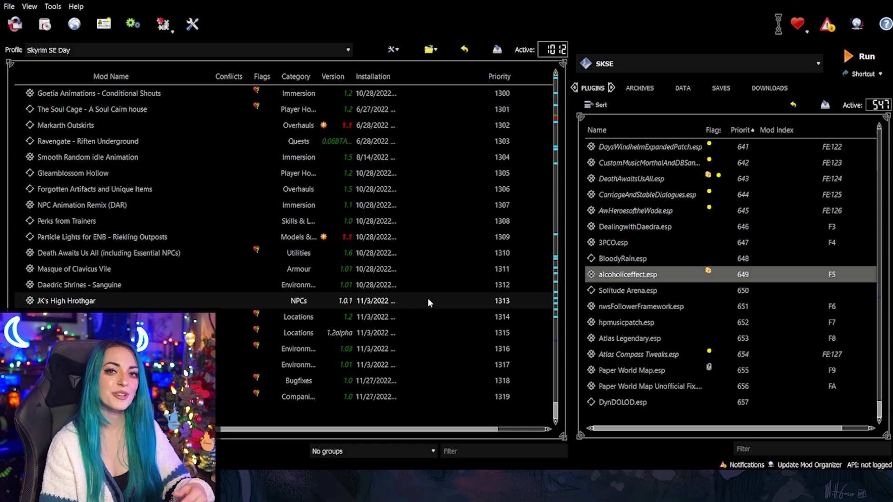
pyautogui.click(679, 309)
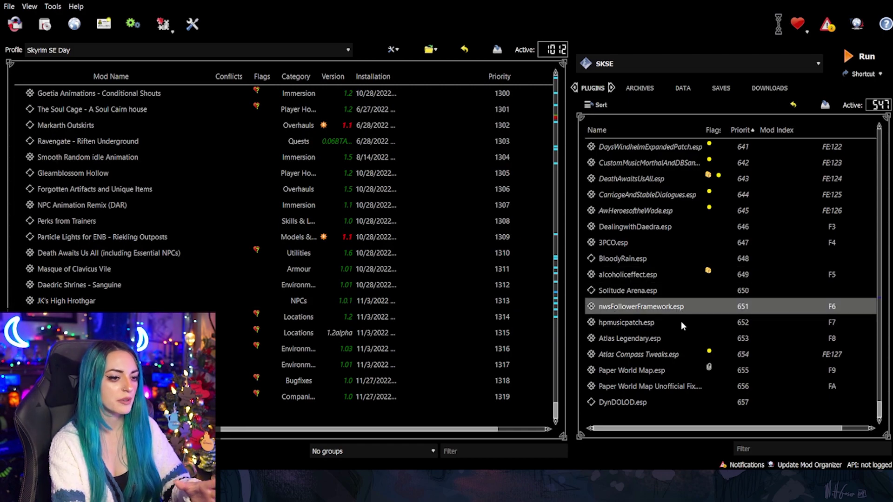
pyautogui.click(665, 324)
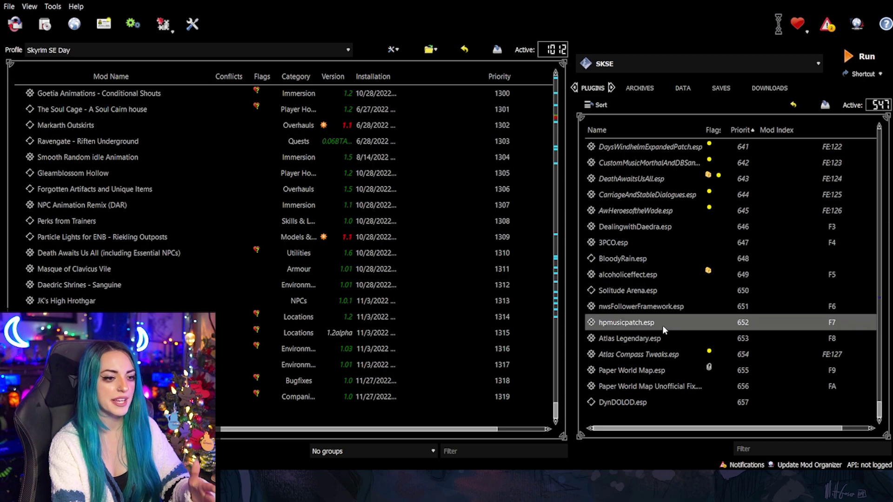
pyautogui.click(686, 335)
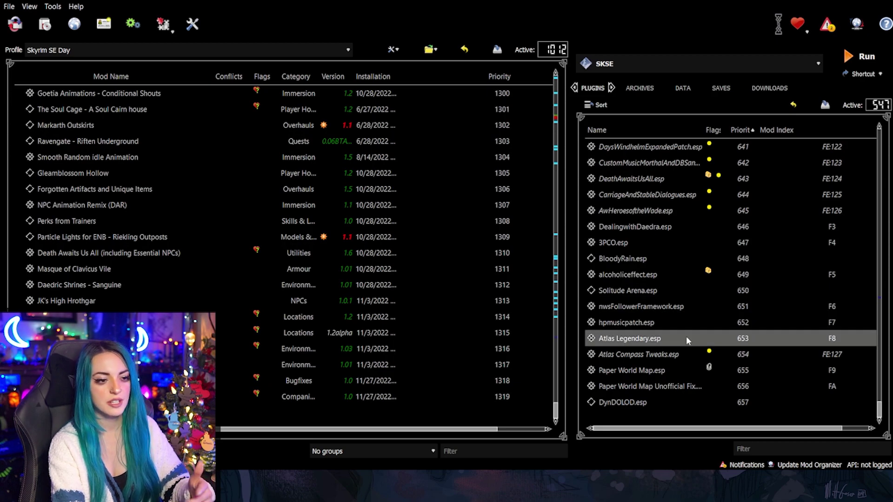
pyautogui.click(676, 359)
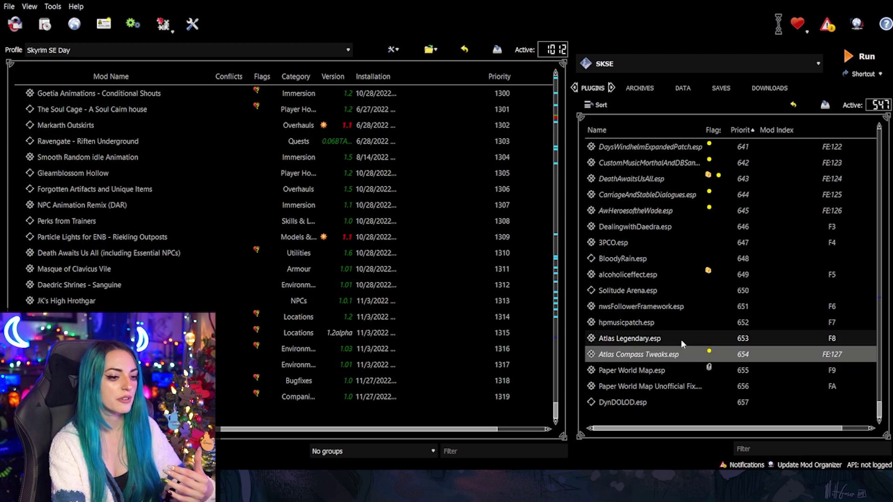
pyautogui.click(685, 369)
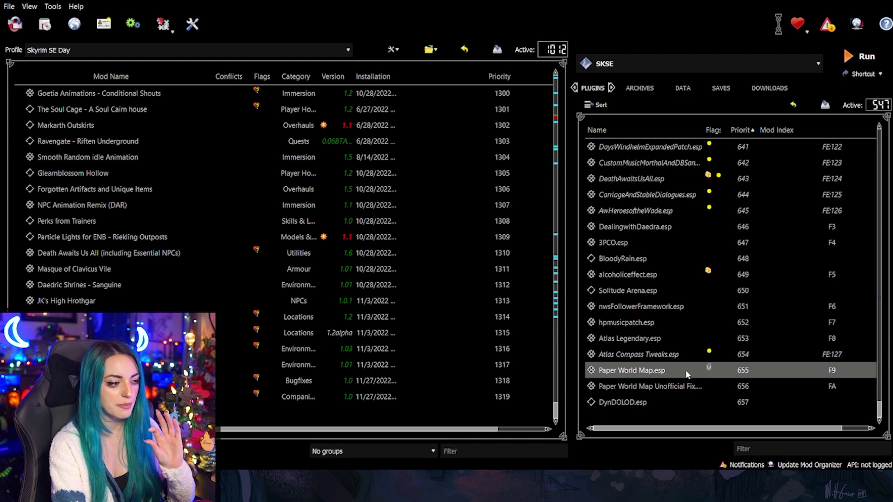
pyautogui.click(677, 387)
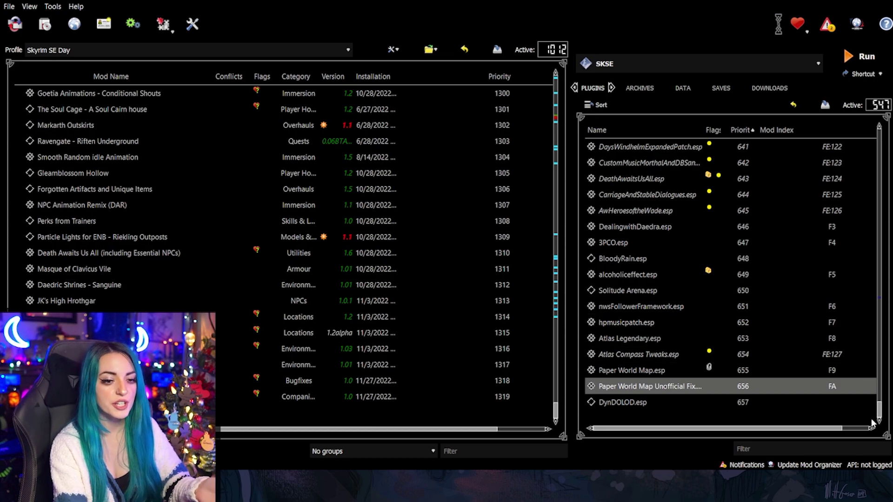
# Examine the armor and outfit plugins near the start of the load order, its last entries, and the earlier entries of both lists.
pyautogui.moveTo(879, 410); pyautogui.dragTo(874, 146)
pyautogui.scroll(-6, 674, 300)
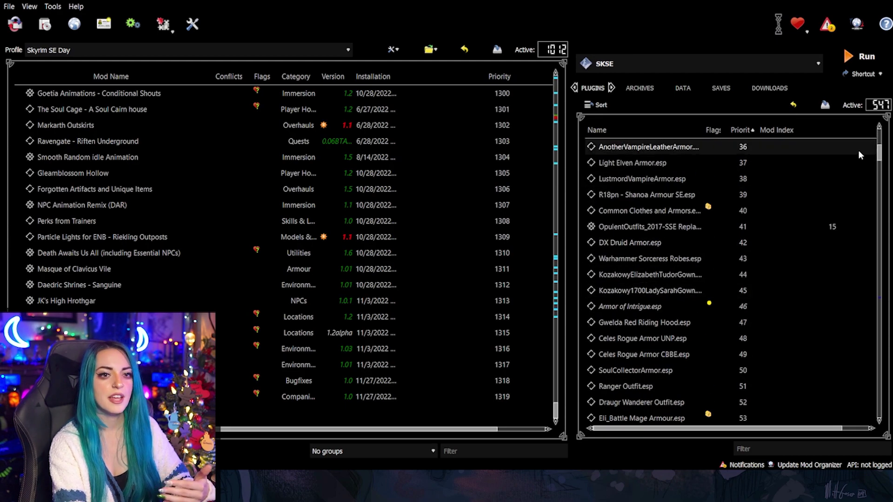
pyautogui.moveTo(878, 161); pyautogui.dragTo(877, 413)
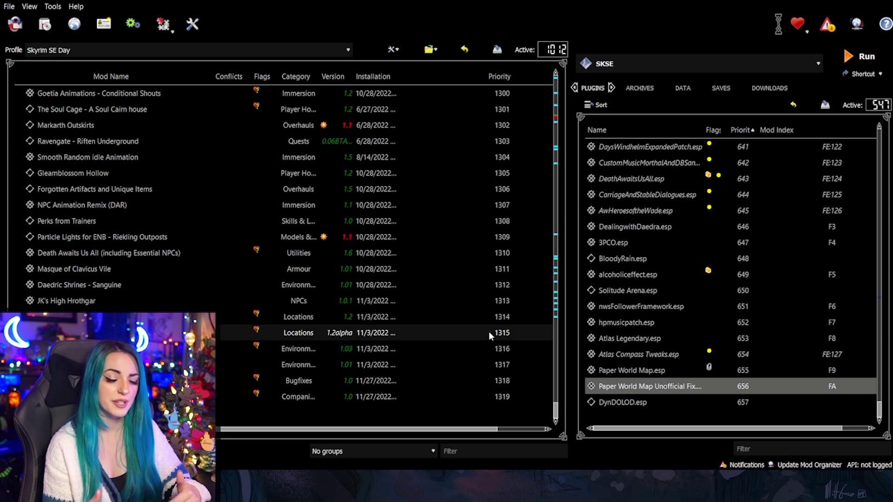
pyautogui.scroll(1, 698, 321)
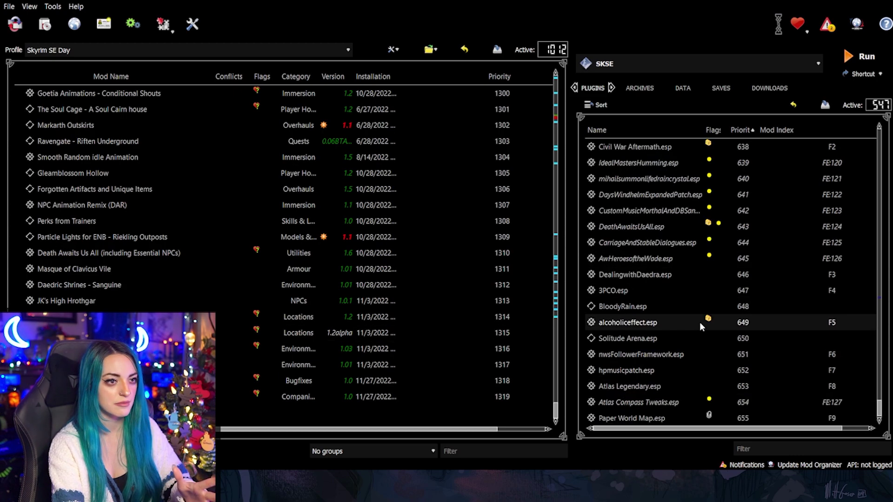
pyautogui.scroll(20, 699, 322)
pyautogui.scroll(20, 231, 330)
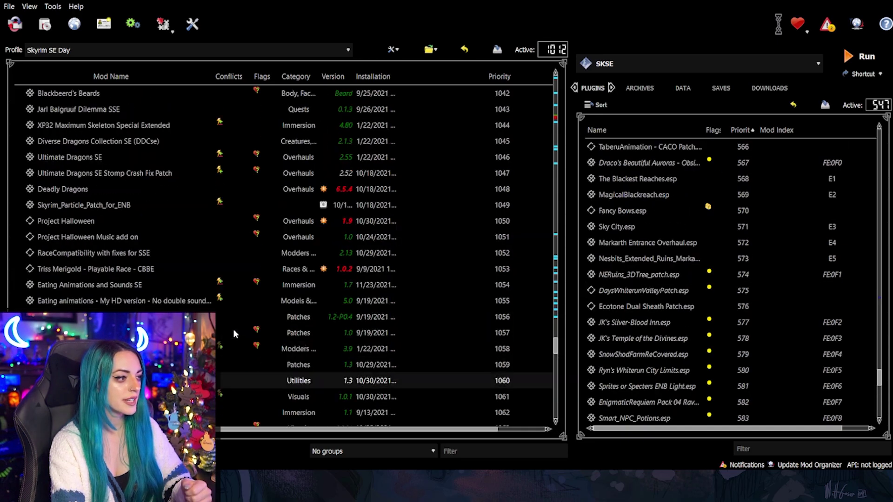
# Find the Textures section in the mod list and select RUSTIC CLUTTER COLLECTION - Special Edition to show its conflicts.
pyautogui.scroll(18, 231, 330)
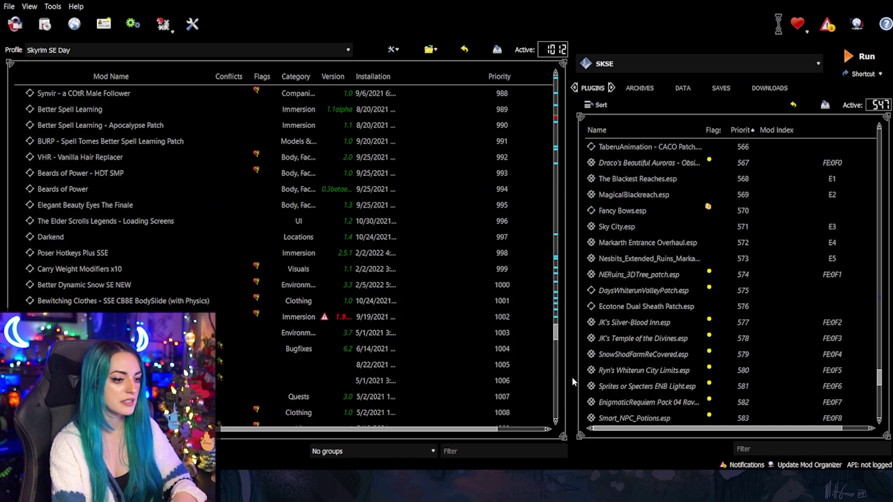
pyautogui.scroll(20, 548, 200)
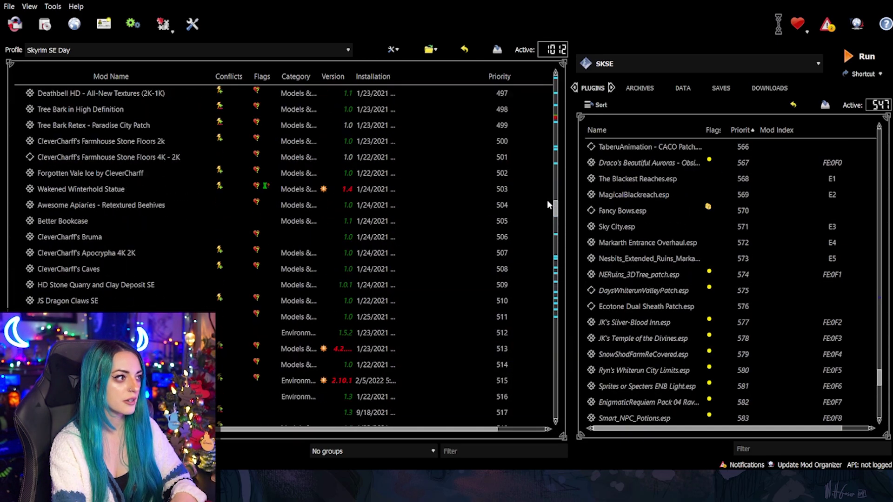
pyautogui.scroll(20, 546, 200)
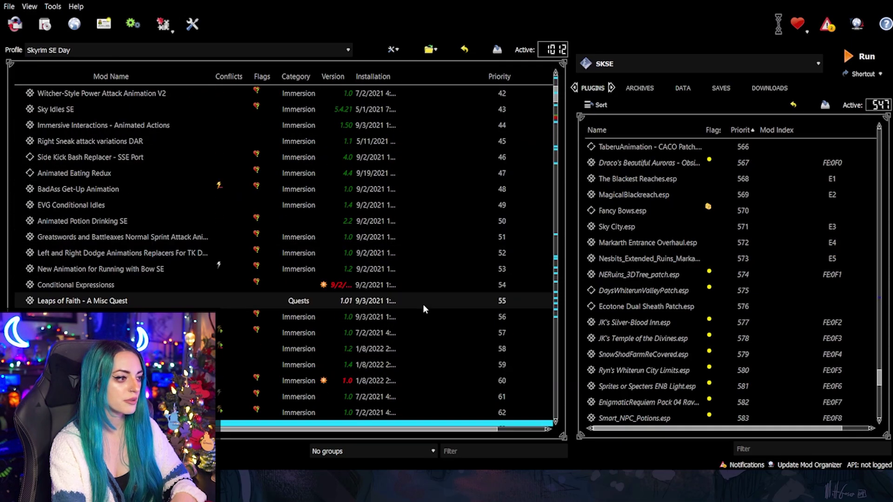
pyautogui.scroll(-20, 428, 304)
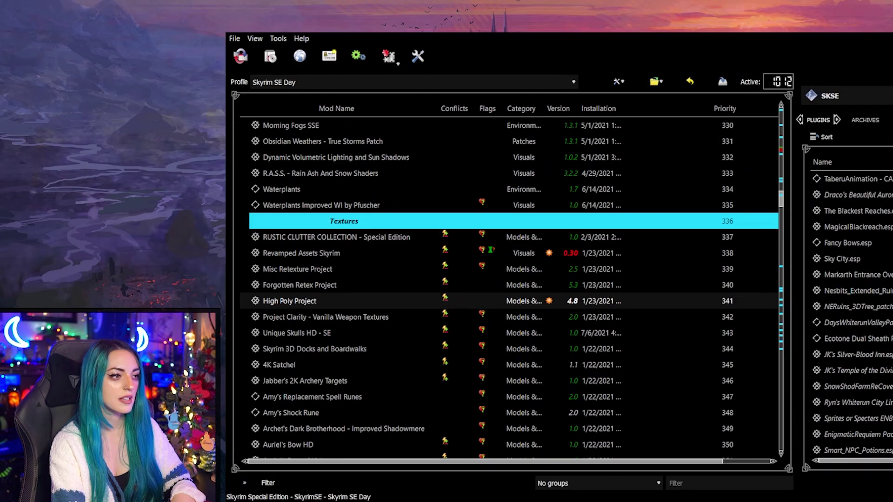
pyautogui.scroll(-2, 429, 268)
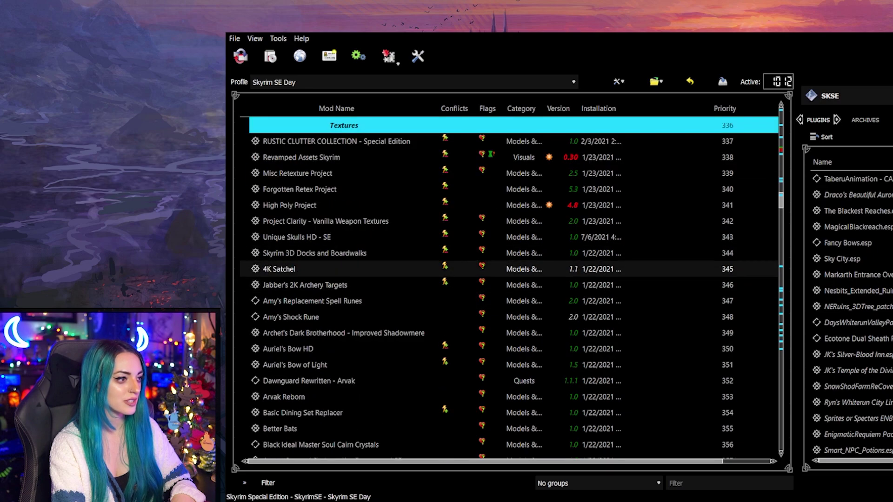
pyautogui.scroll(1, 429, 269)
pyautogui.click(386, 189)
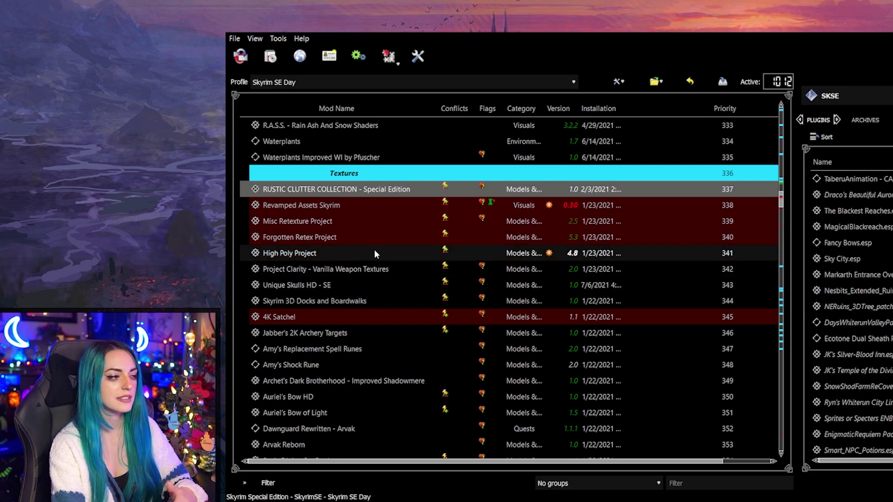
# Examine the order of the texture mods below RUSTIC CLUTTER COLLECTION and return to the start of the Textures section.
pyautogui.scroll(-9, 428, 282)
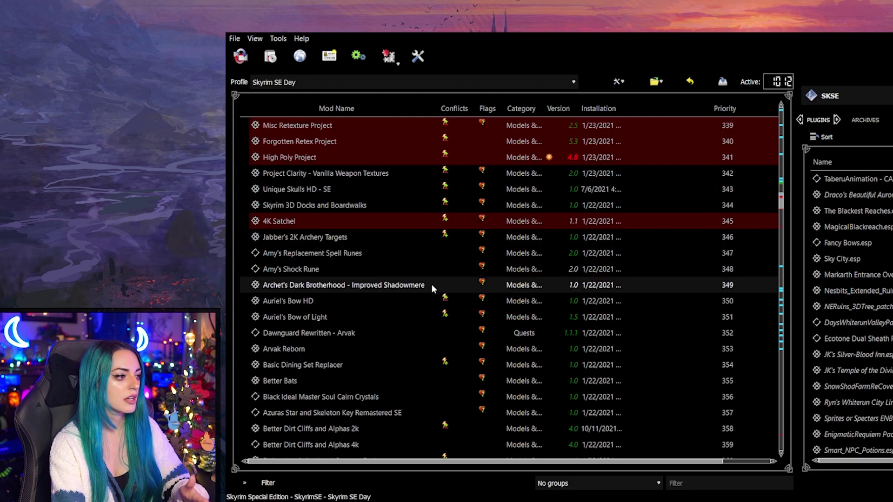
pyautogui.scroll(-8, 440, 281)
pyautogui.scroll(-12, 410, 367)
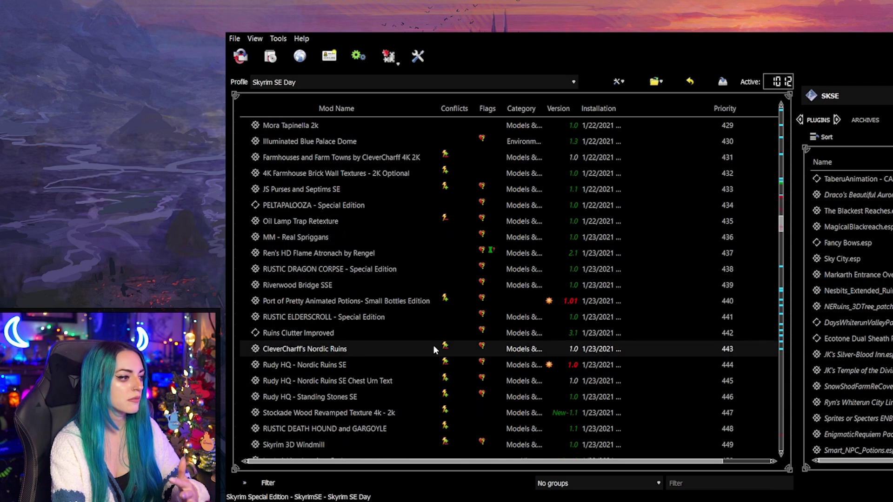
pyautogui.scroll(-13, 437, 348)
pyautogui.scroll(20, 446, 361)
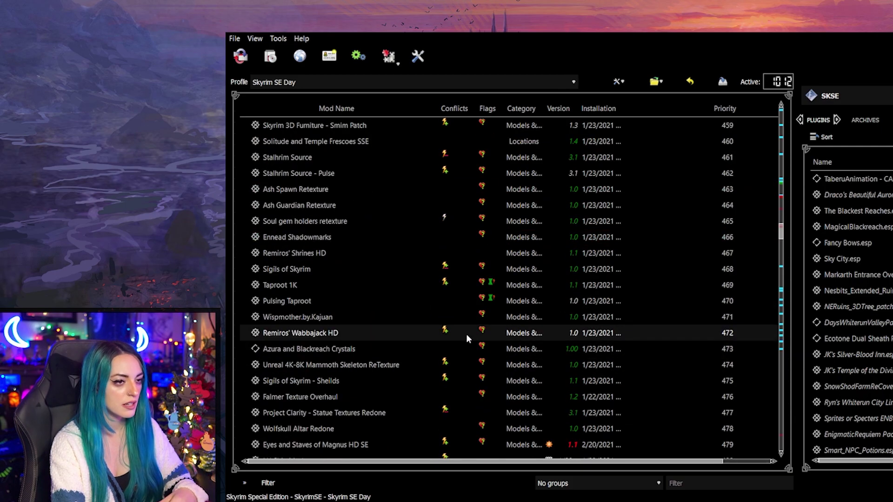
pyautogui.scroll(12, 508, 345)
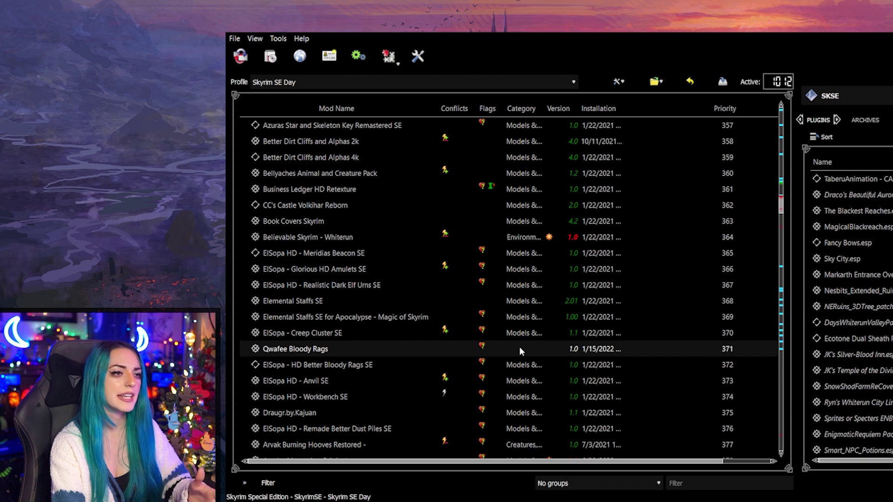
pyautogui.scroll(9, 520, 350)
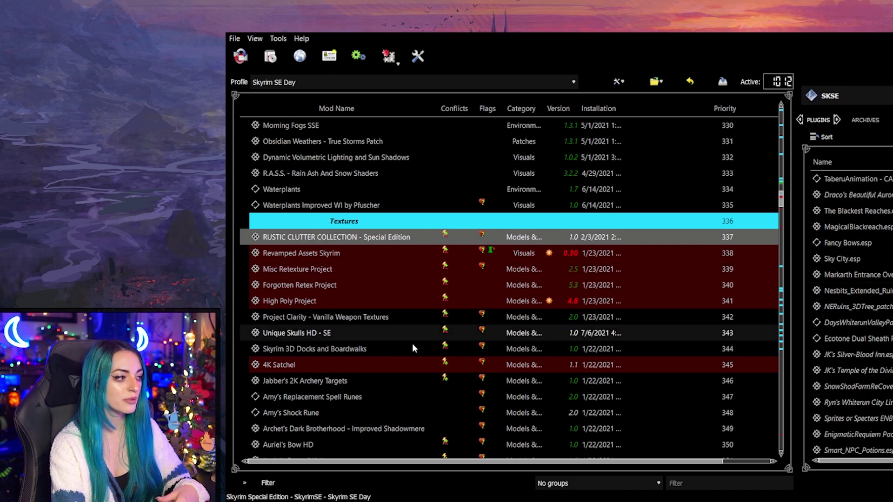
pyautogui.scroll(-1, 414, 291)
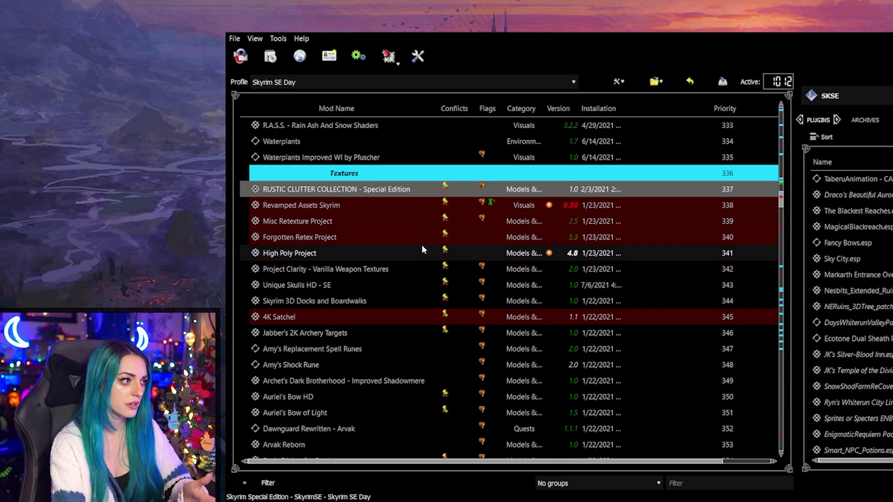
pyautogui.scroll(1, 440, 270)
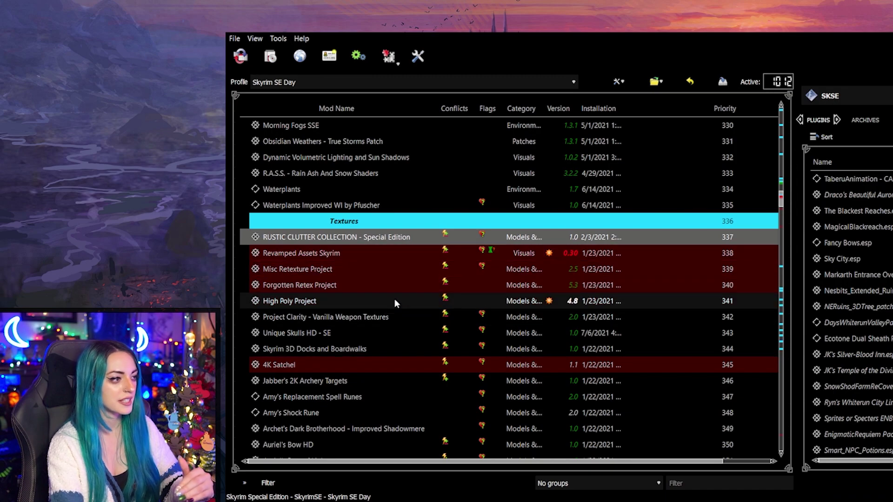
# Check the overwrite conflicts of Revamped Assets Skyrim, Misc Retexture Project, Forgotten Retex Project, High Poly Project and Project Clarity - Vanilla Weapon Textures in turn.
pyautogui.click(393, 251)
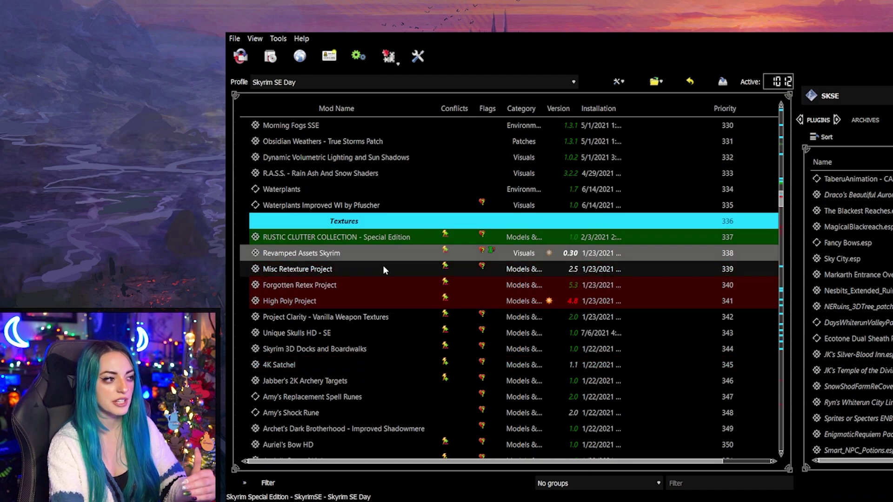
pyautogui.click(383, 269)
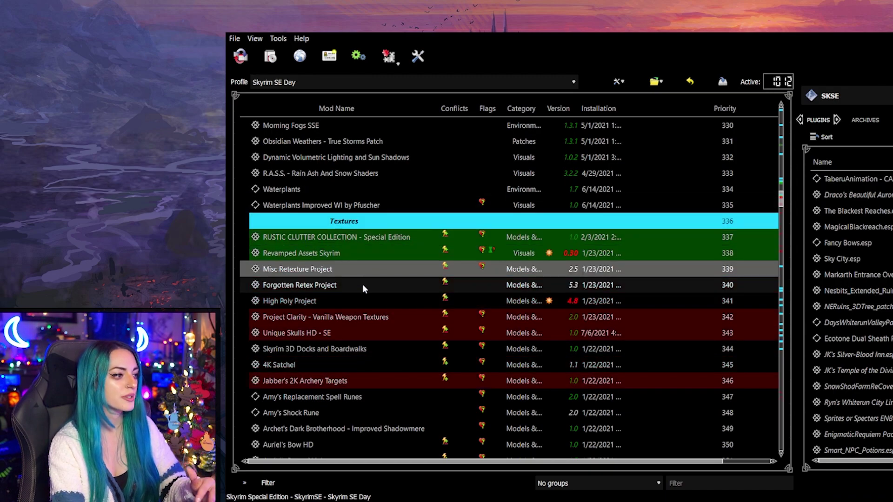
pyautogui.click(362, 285)
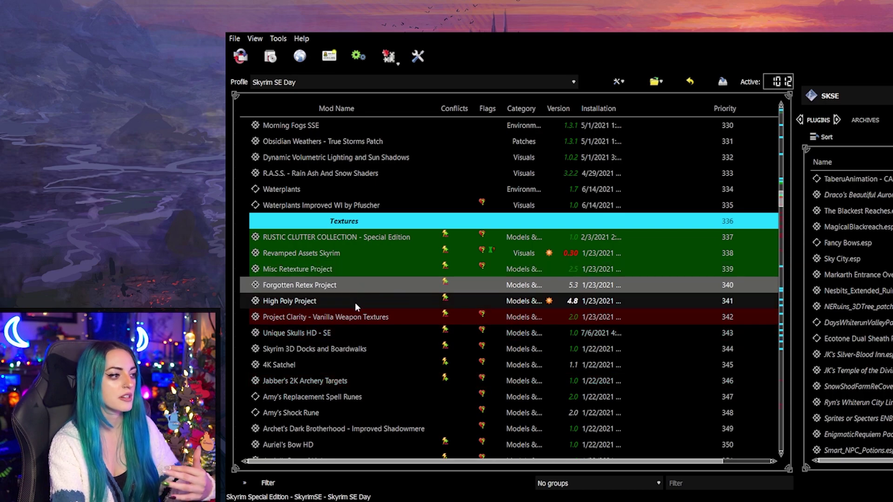
pyautogui.click(356, 302)
pyautogui.click(391, 317)
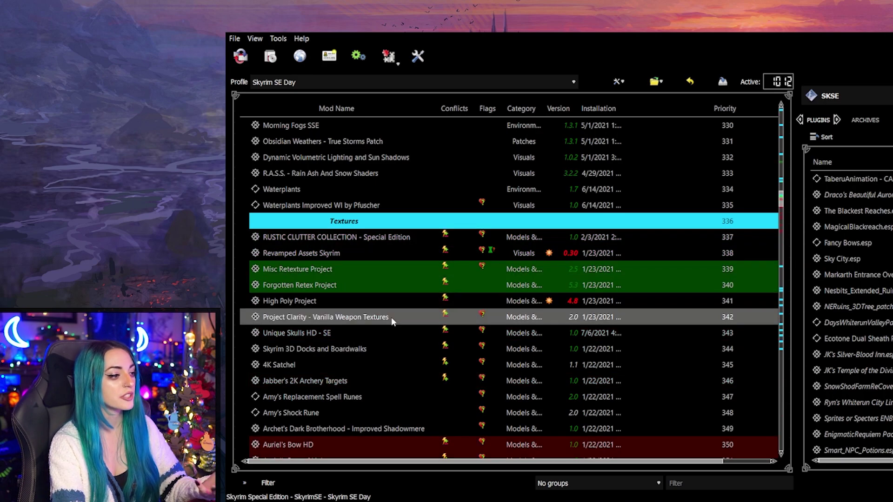
# Examine the texture mods below Project Clarity - Vanilla Weapon Textures, including its highlighted conflicts, as far as the first Cities mods and back.
pyautogui.scroll(-2, 355, 231)
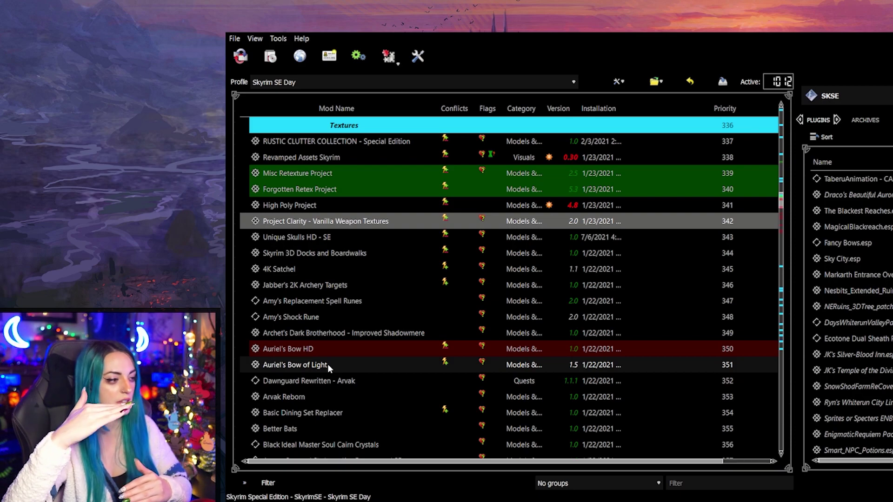
pyautogui.scroll(-20, 316, 208)
pyautogui.scroll(20, 422, 263)
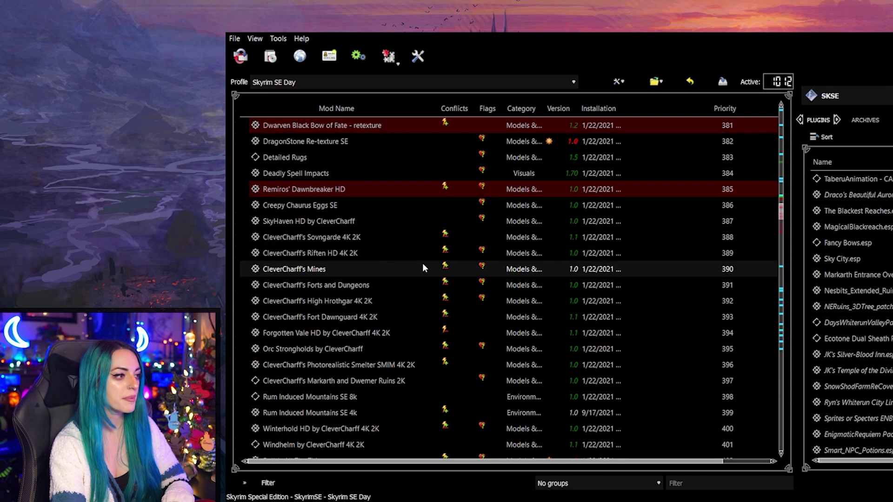
pyautogui.scroll(4, 324, 257)
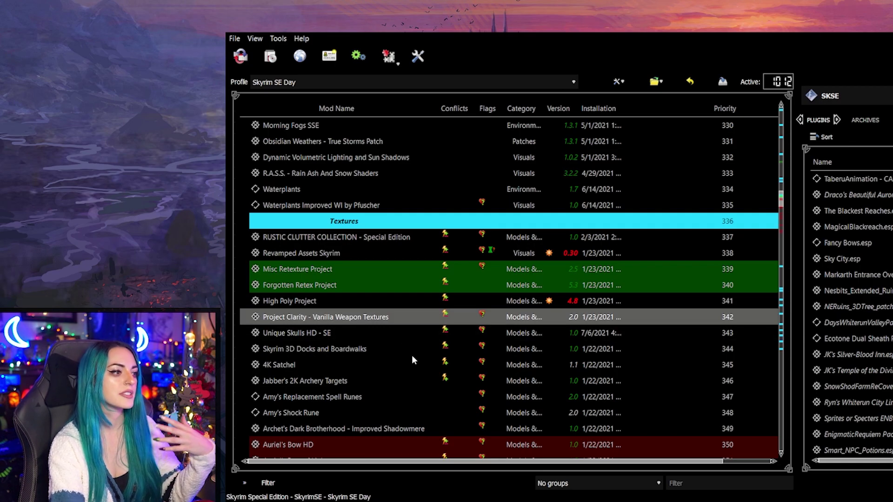
pyautogui.scroll(-20, 403, 396)
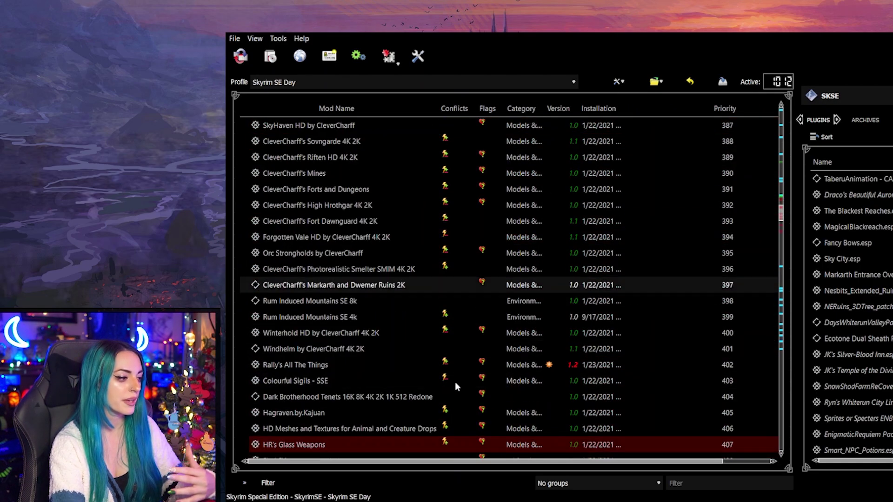
pyautogui.scroll(-20, 446, 365)
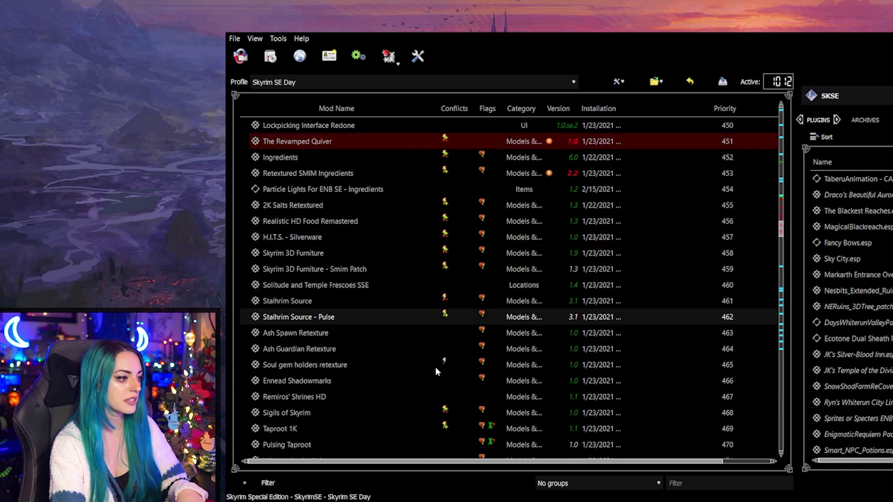
pyautogui.scroll(-13, 440, 360)
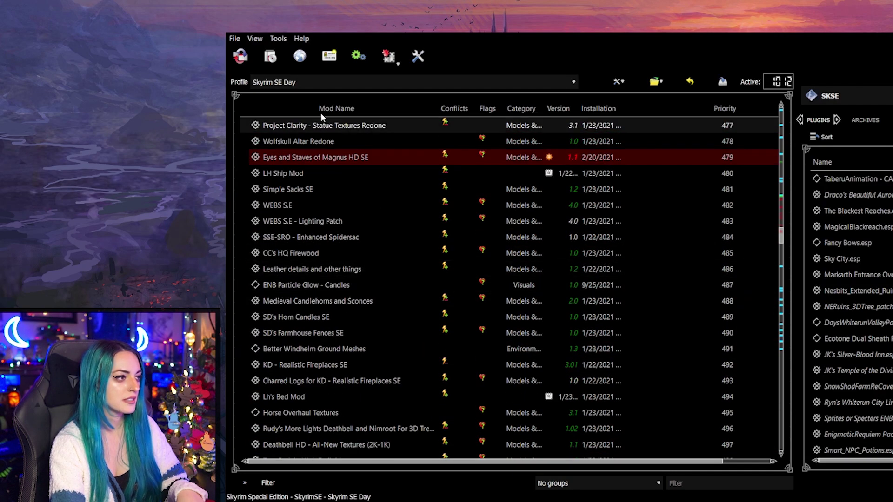
pyautogui.scroll(-20, 411, 314)
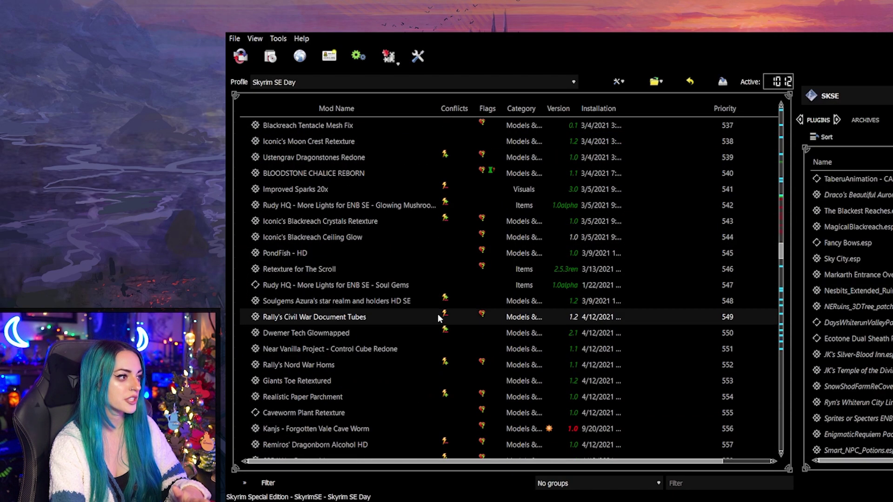
pyautogui.scroll(-12, 448, 342)
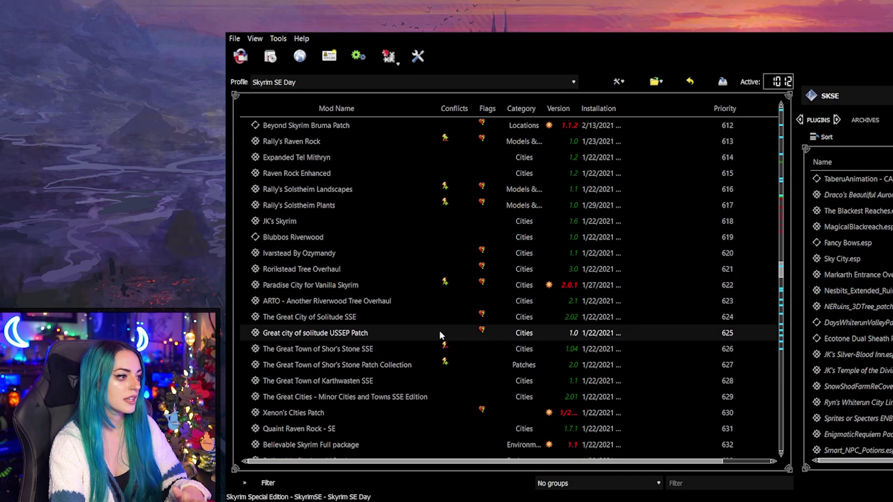
pyautogui.scroll(10, 442, 335)
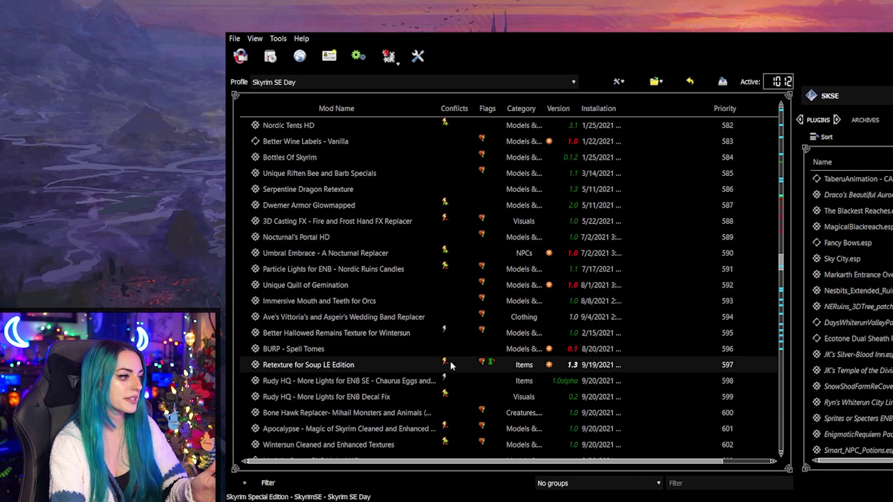
pyautogui.scroll(20, 455, 366)
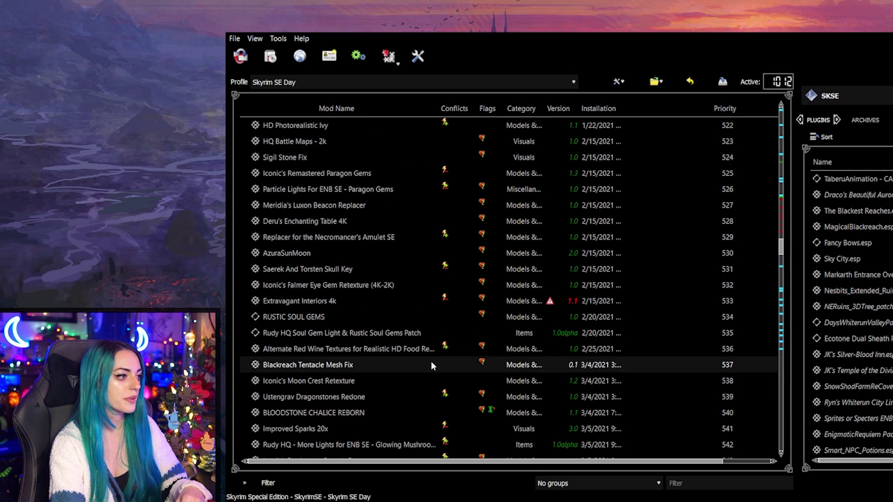
pyautogui.scroll(20, 427, 351)
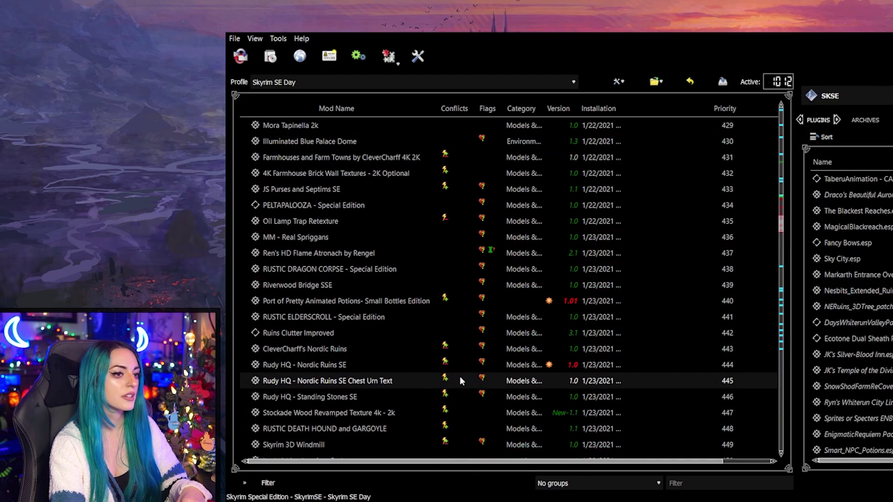
pyautogui.scroll(20, 456, 368)
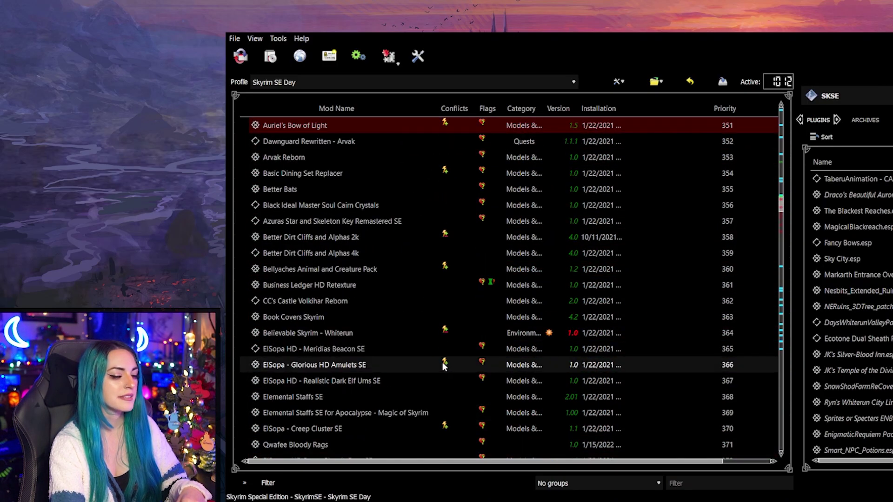
pyautogui.scroll(1, 449, 368)
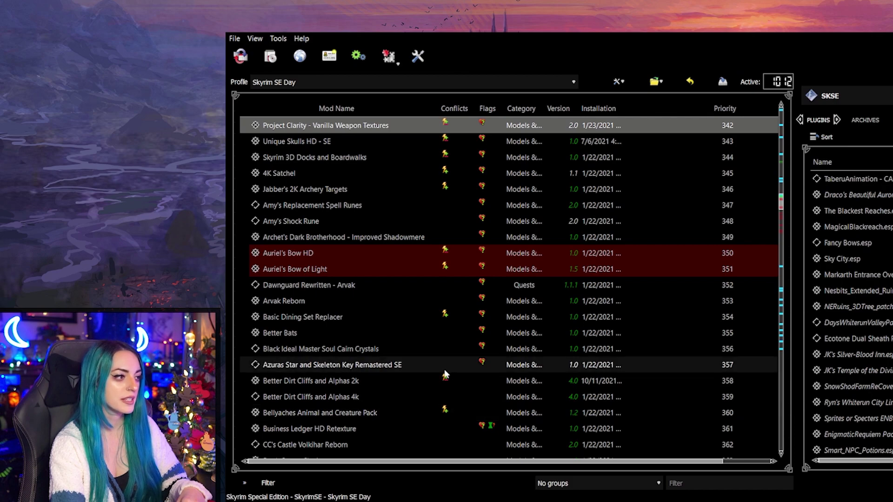
pyautogui.scroll(2, 442, 370)
# Find KD - Realistic Fireplaces SE among the texture mods and select it to show its conflicts.
pyautogui.scroll(-4, 393, 305)
pyautogui.scroll(-14, 397, 310)
pyautogui.moveTo(349, 269); pyautogui.dragTo(395, 273)
pyautogui.scroll(-4, 455, 355)
pyautogui.scroll(-20, 455, 356)
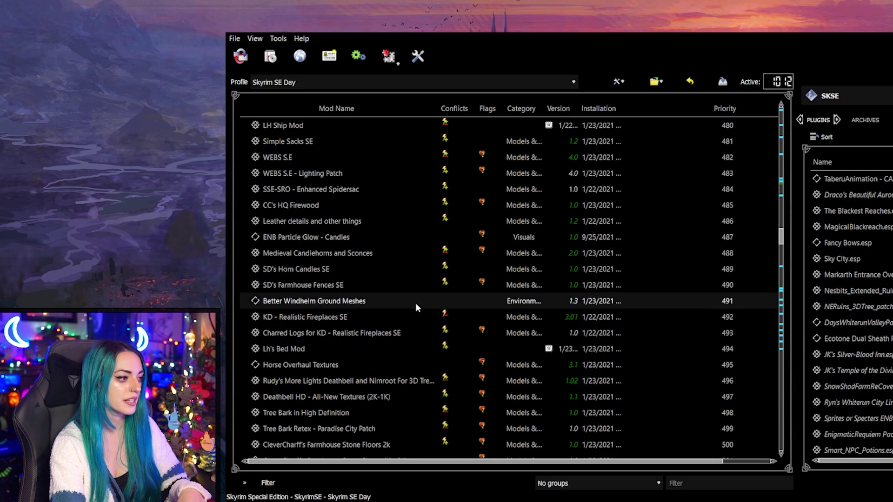
pyautogui.click(382, 314)
# Review the remaining texture mods below KD - Realistic Fireplaces SE up to the Cities separator.
pyautogui.scroll(-2, 445, 300)
pyautogui.scroll(-20, 401, 262)
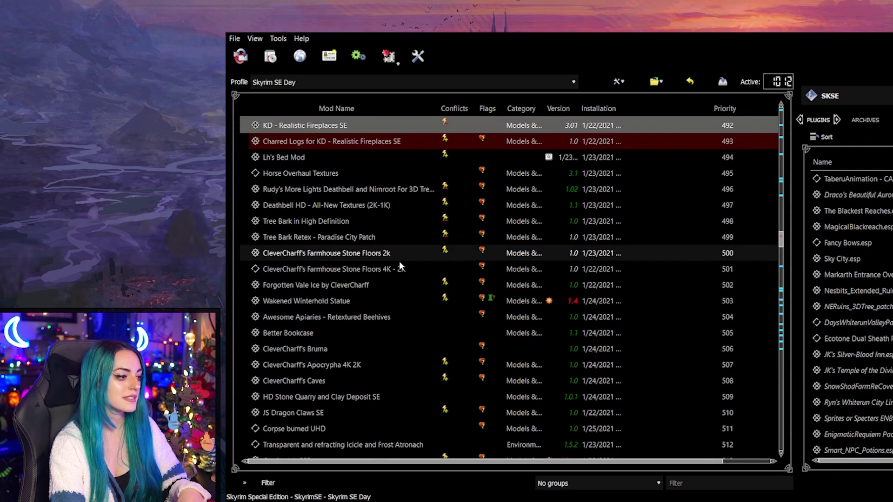
pyautogui.scroll(-17, 376, 333)
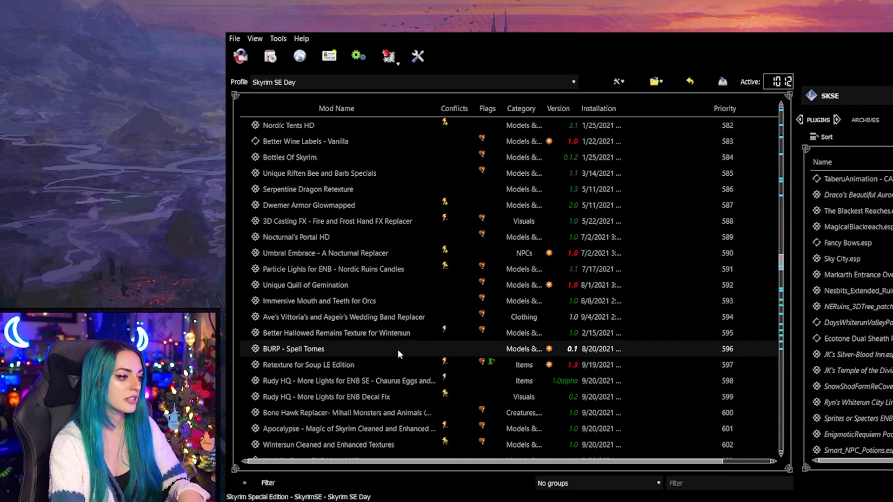
pyautogui.scroll(3, 340, 293)
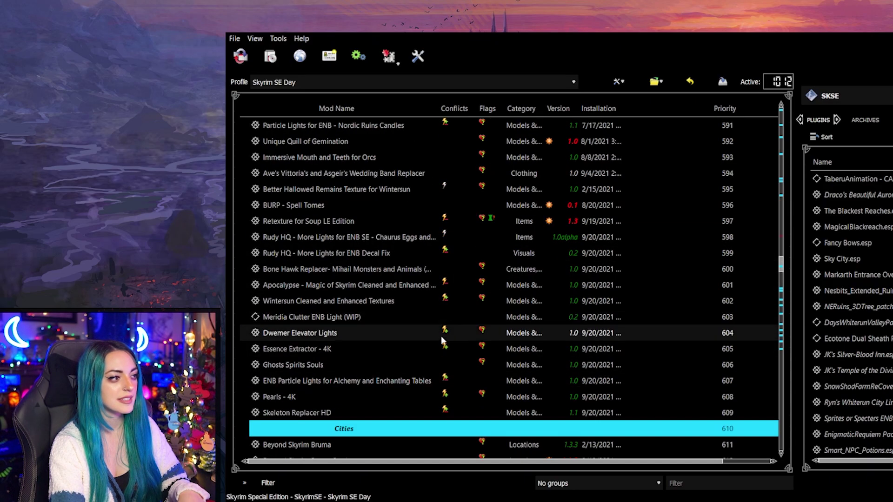